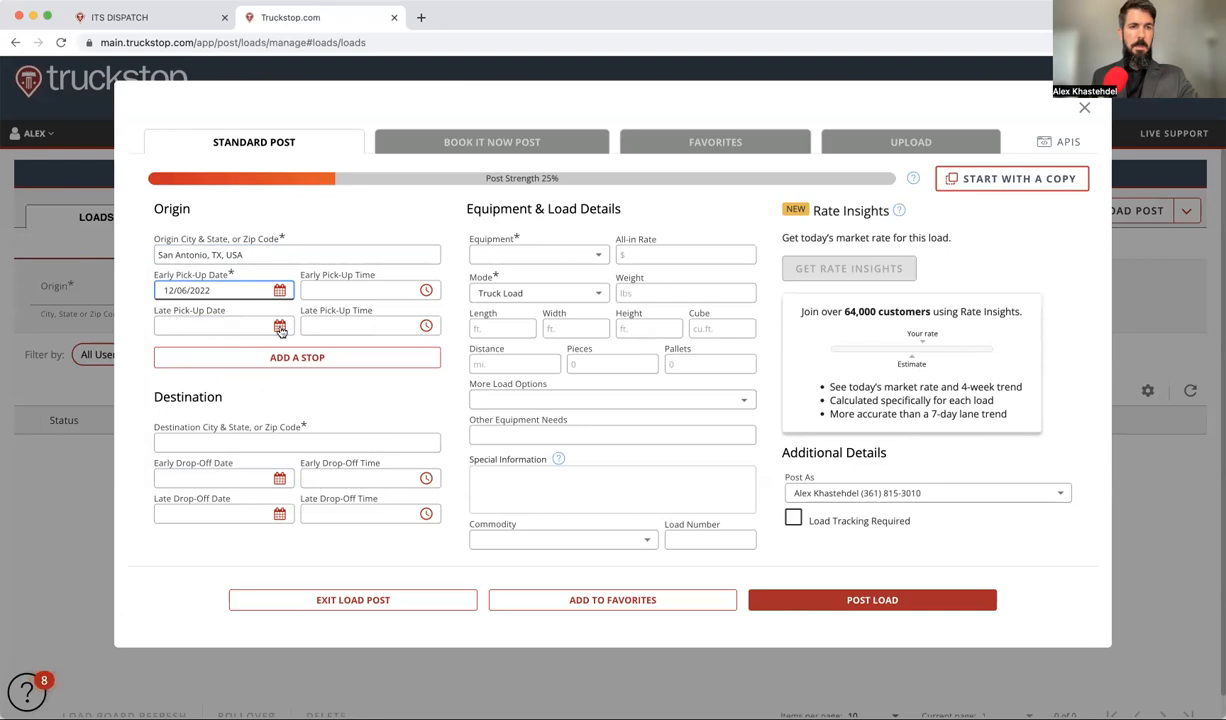
Step: Start typing 'corpus chri' as the destination city, fixing the initial misspelling
click(266, 437)
text(corpus chri)
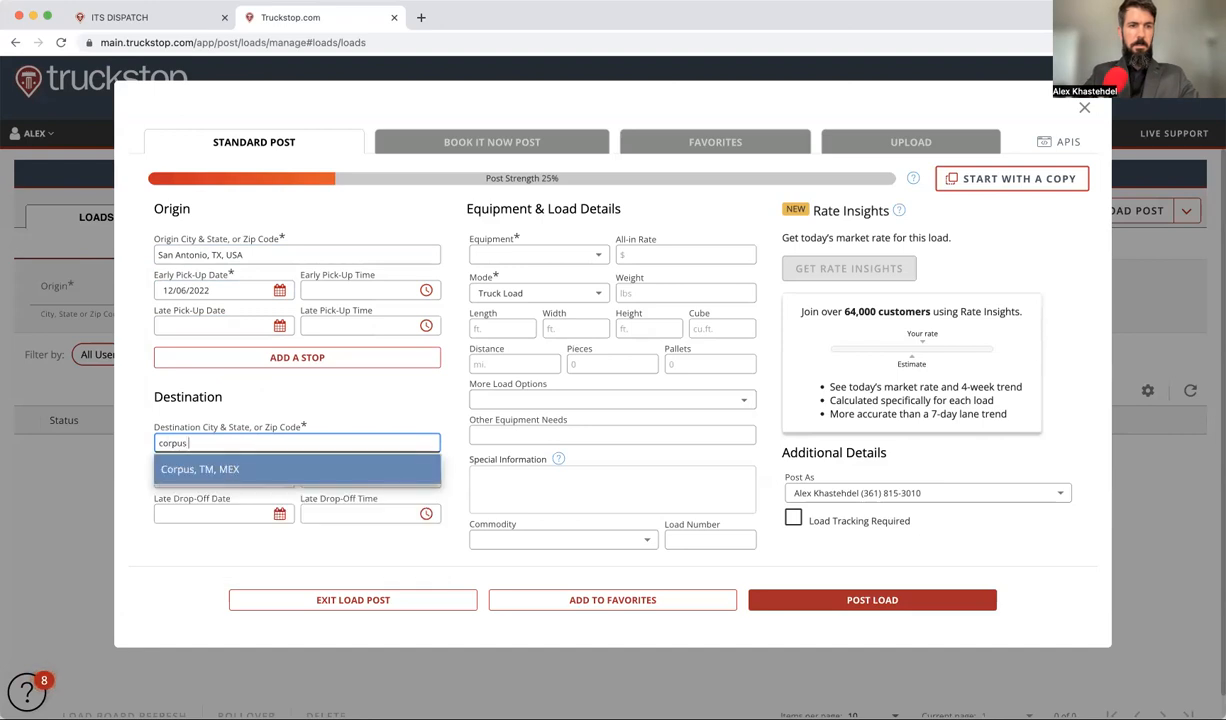
Step: Choose Corpus Christi, TX as destination with drop-off dates December 6 to December 7
click(225, 470)
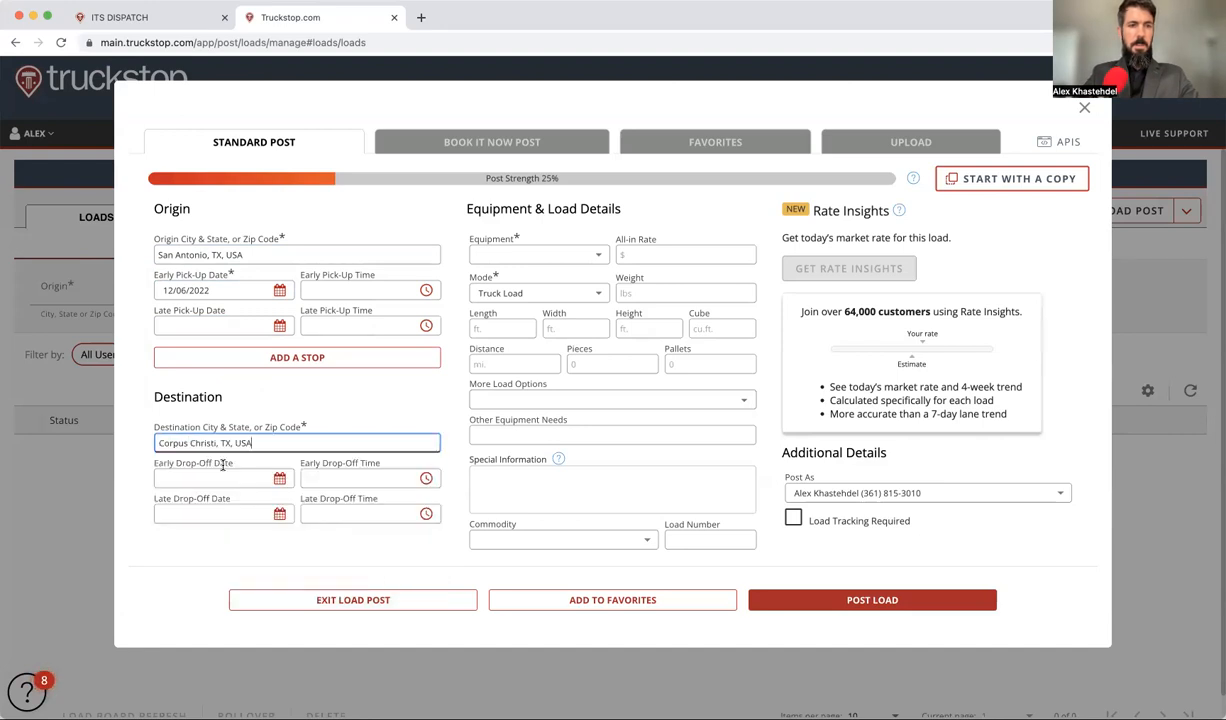
click(311, 478)
click(281, 479)
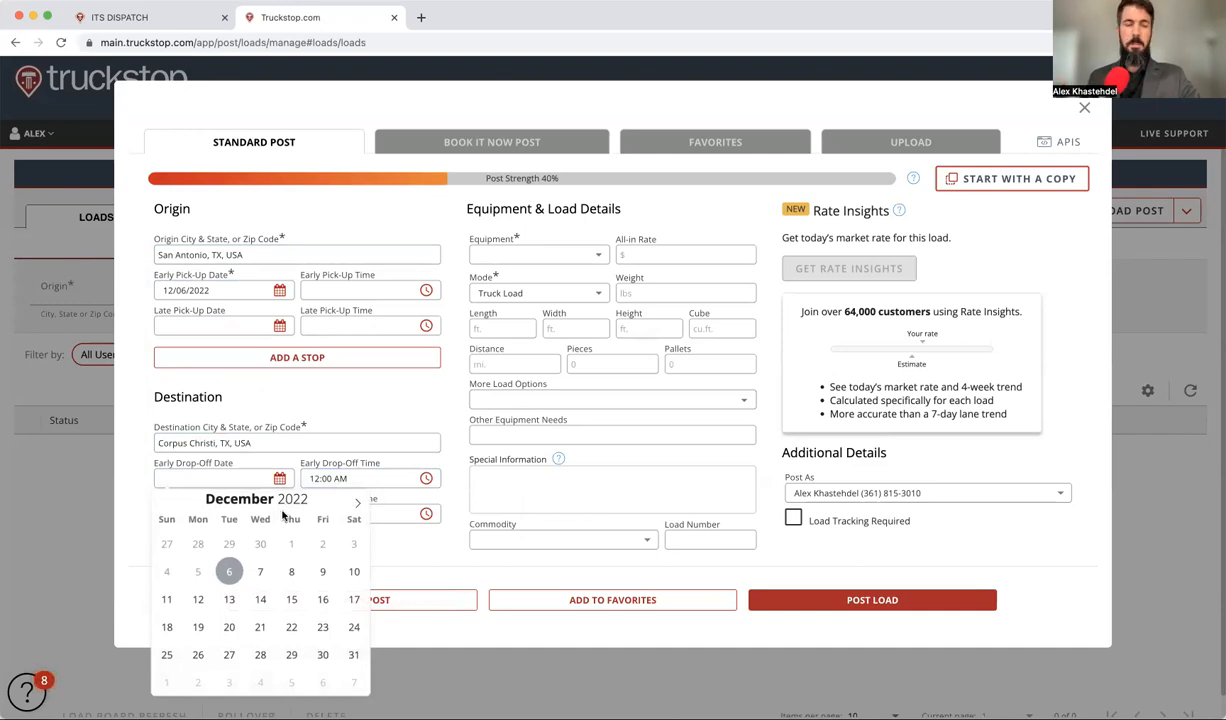
click(229, 572)
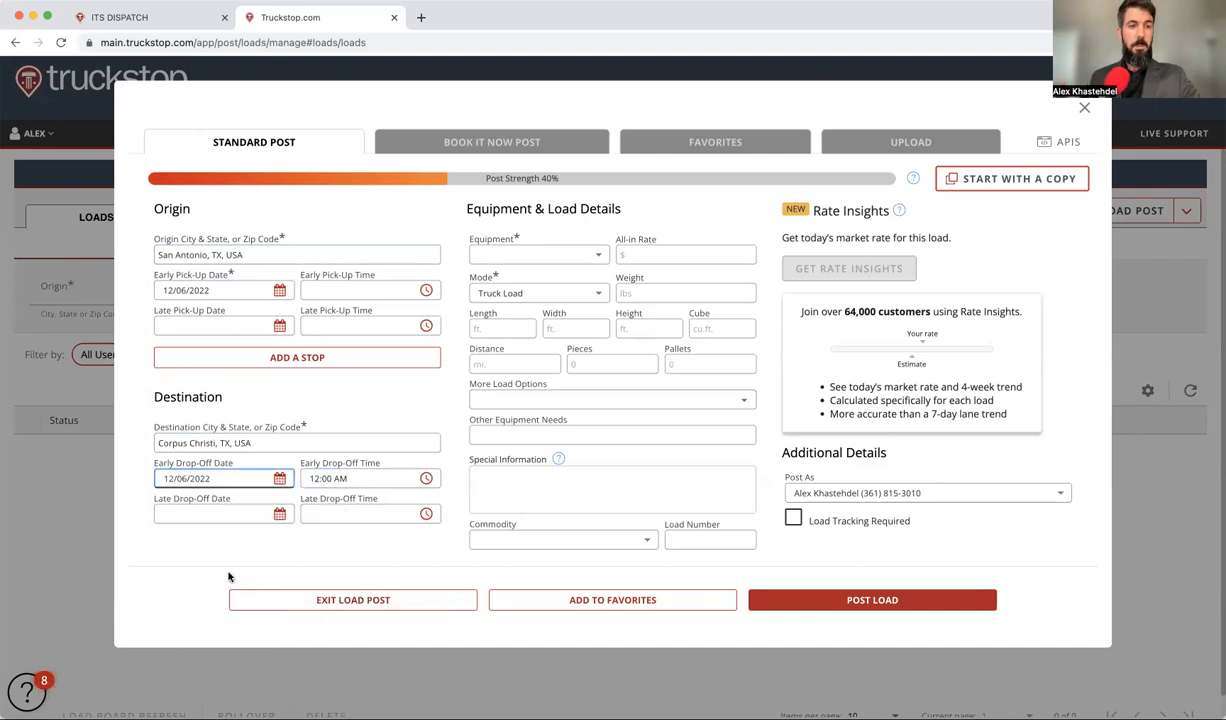
click(266, 510)
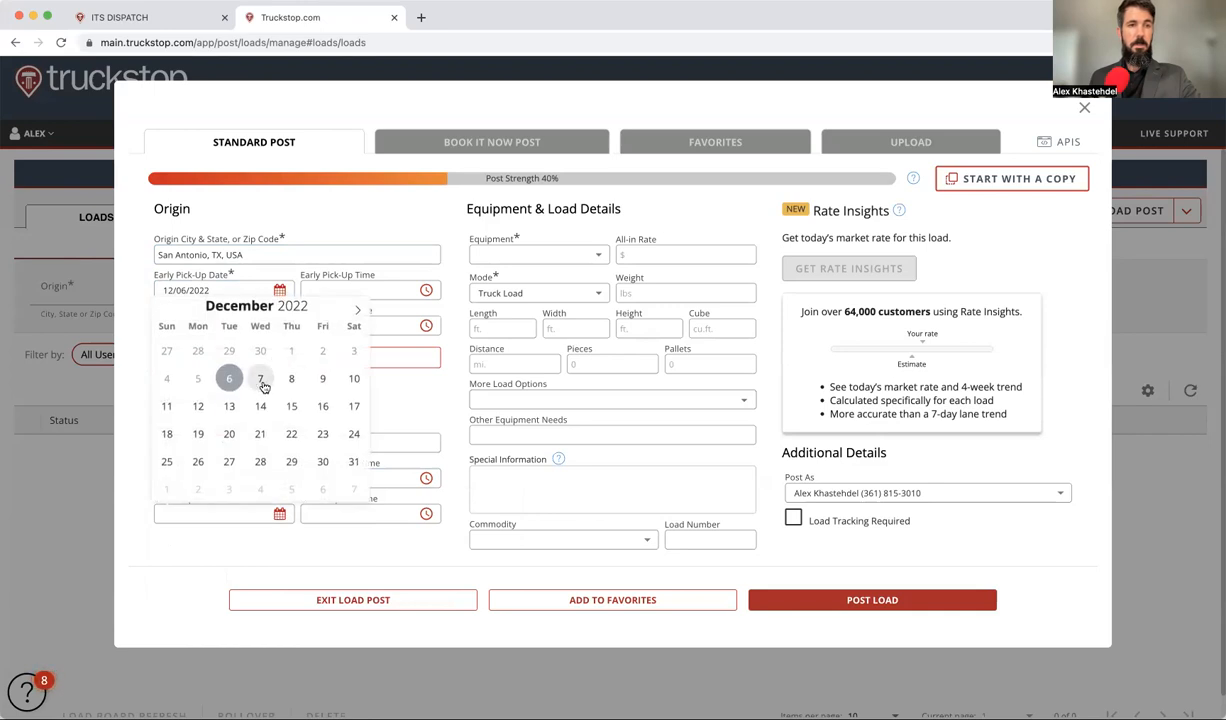
click(260, 378)
Step: Set the early drop-off time to 5:00 PM and the late drop-off time to 7:00 AM
click(329, 480)
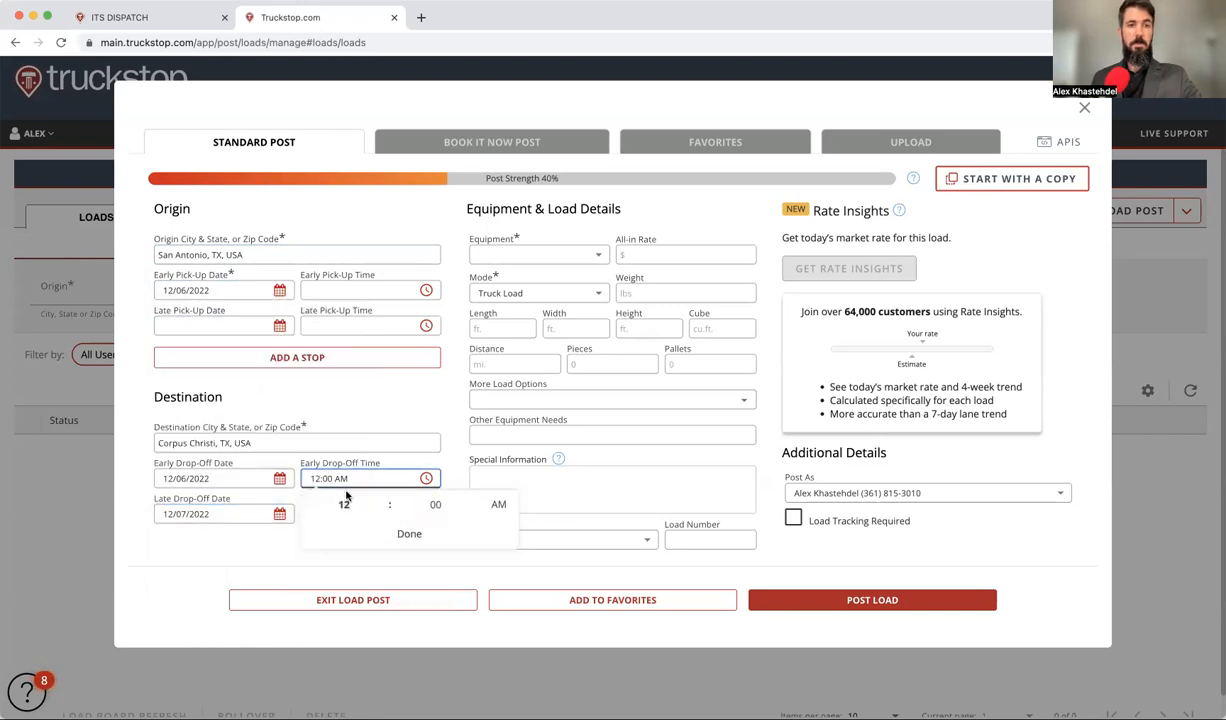
click(342, 503)
text(9)
text(5)
click(498, 504)
click(405, 534)
click(355, 513)
click(344, 540)
text(7)
click(409, 569)
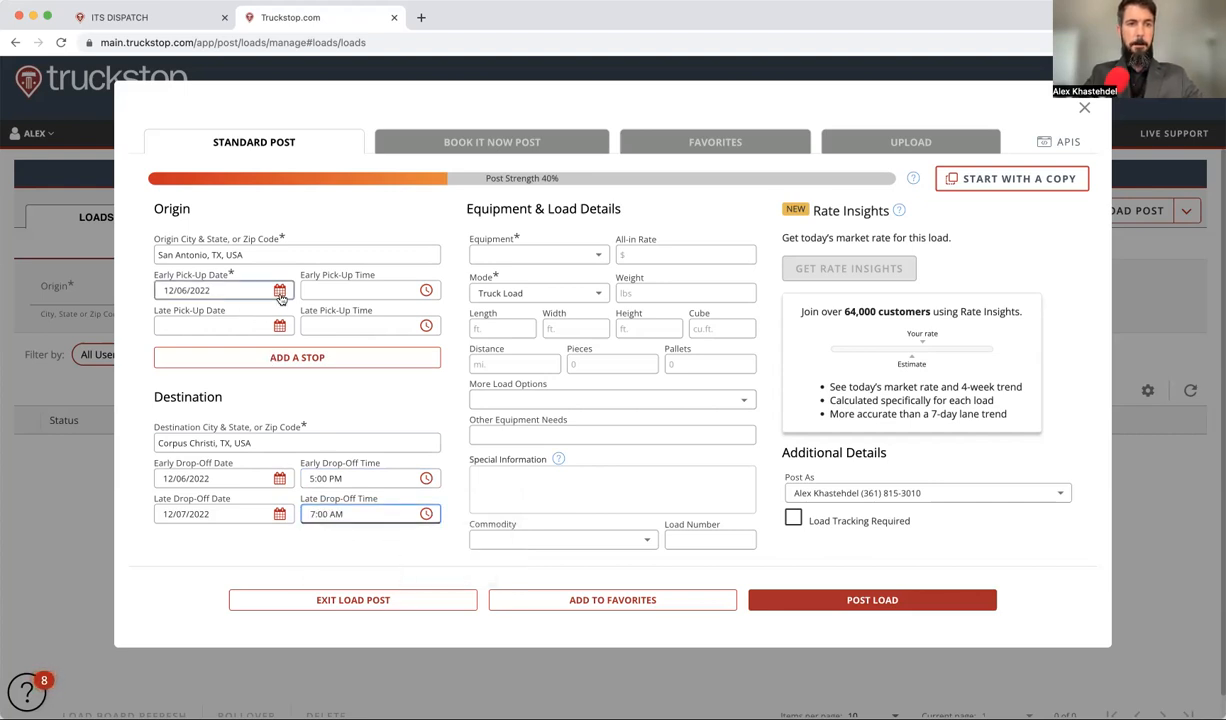
Step: Set the early pick-up time to 1:30 PM
click(345, 291)
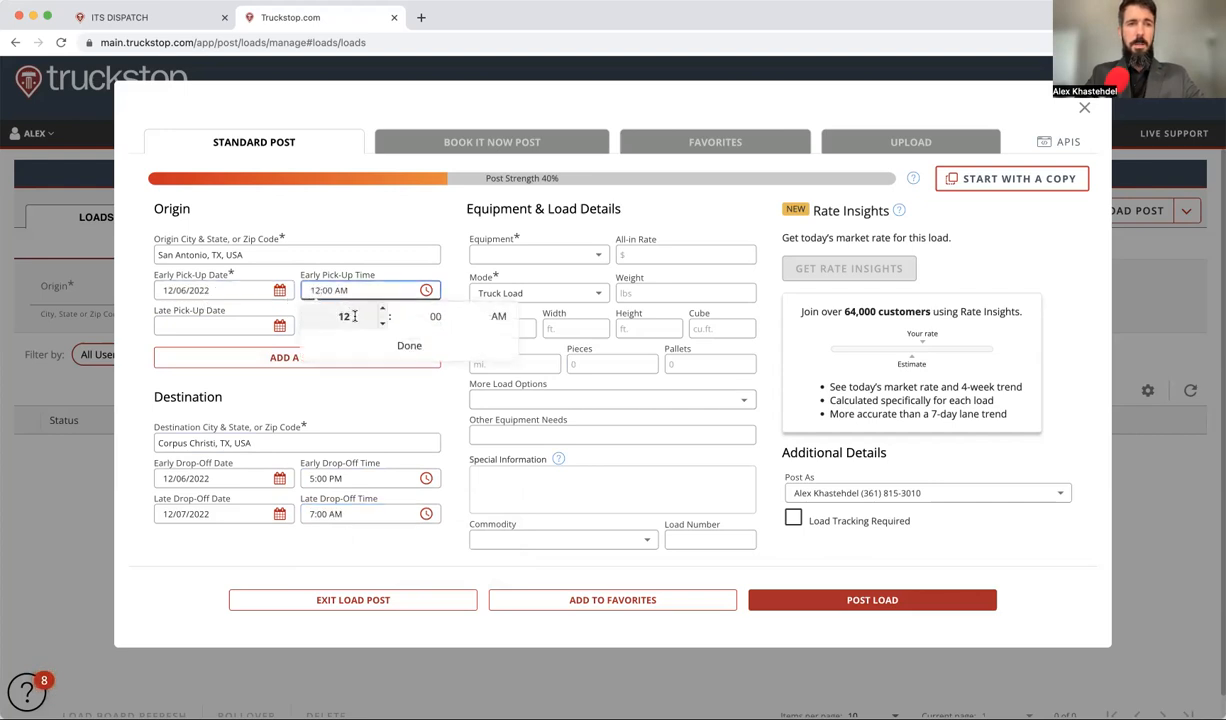
click(338, 316)
text(1)
key(Tab)
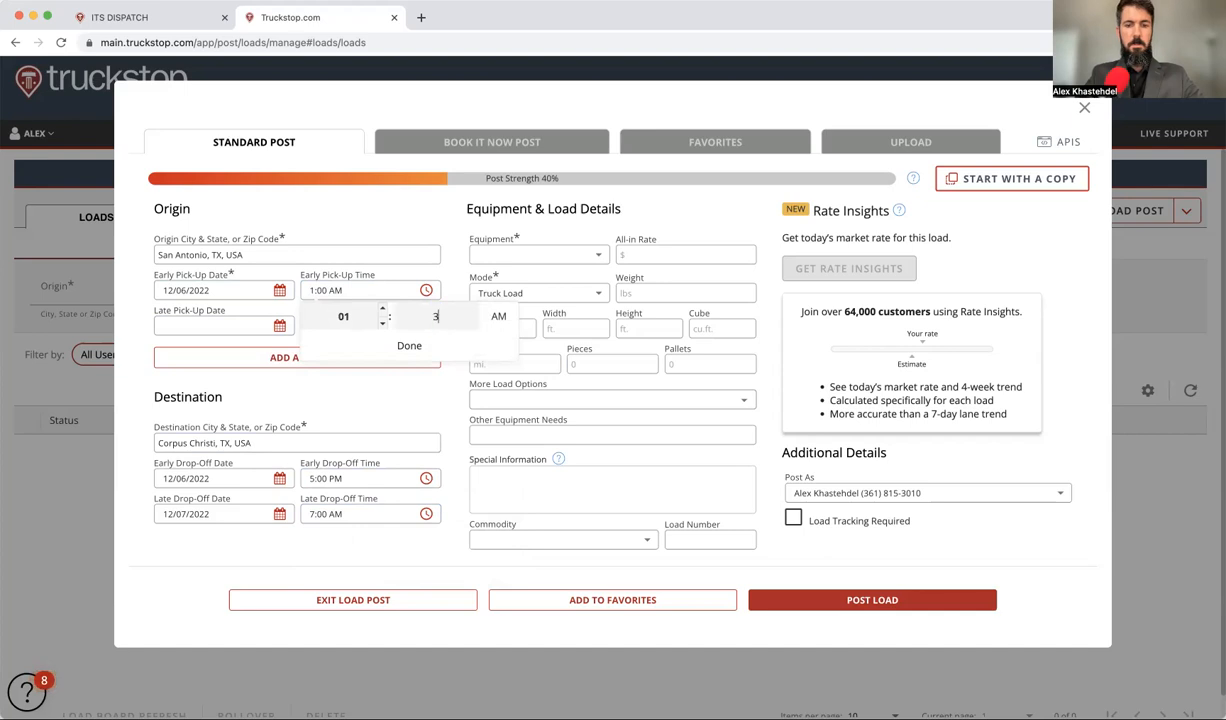
text(30)
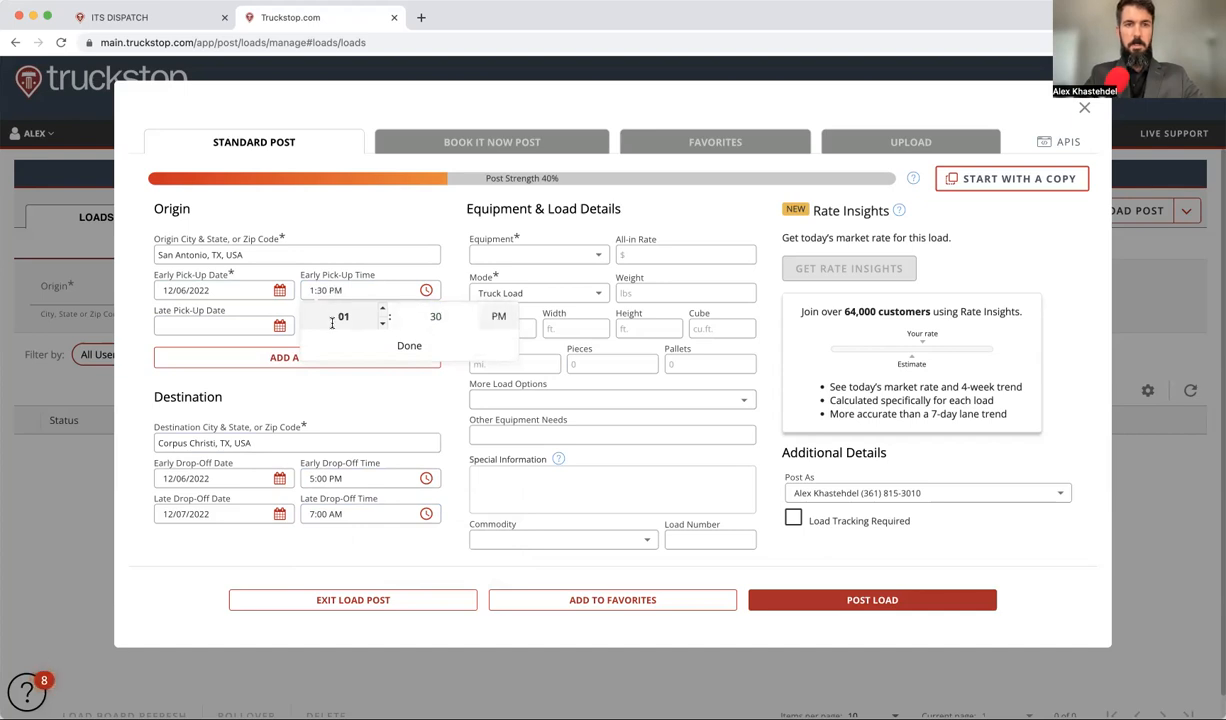
click(407, 345)
Step: Set the late pick-up to December 6 at 4:40 PM
click(281, 326)
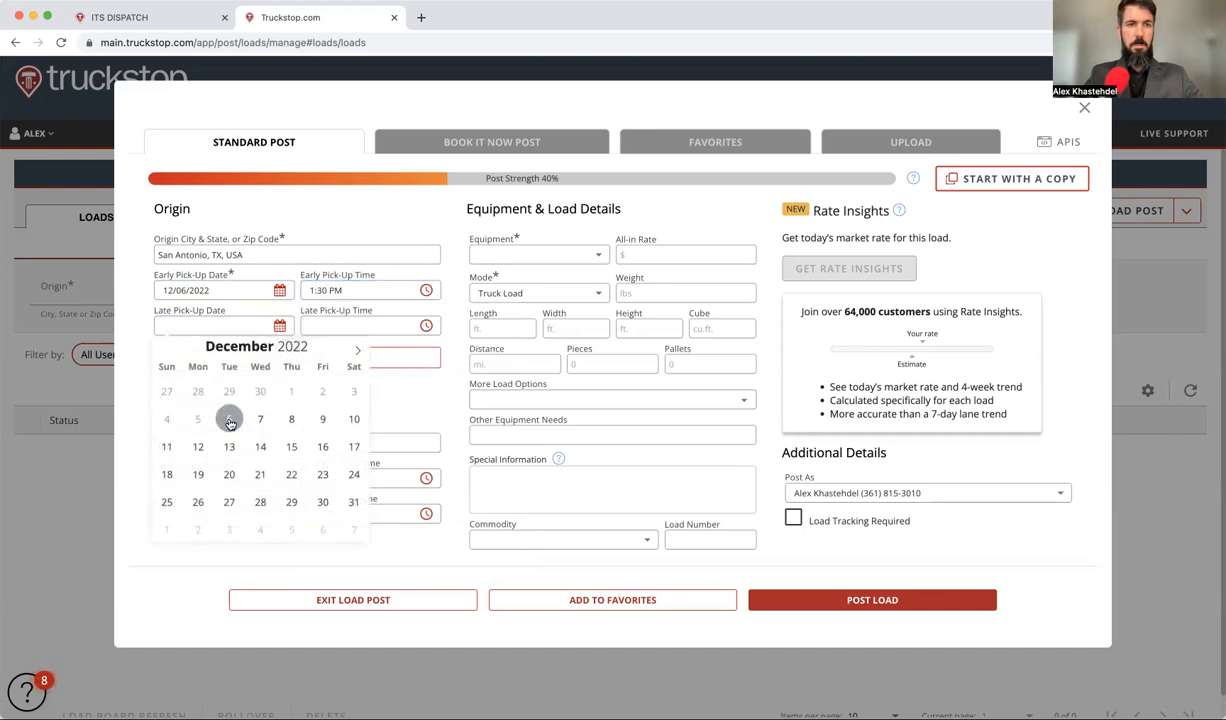
click(229, 419)
click(325, 326)
click(347, 351)
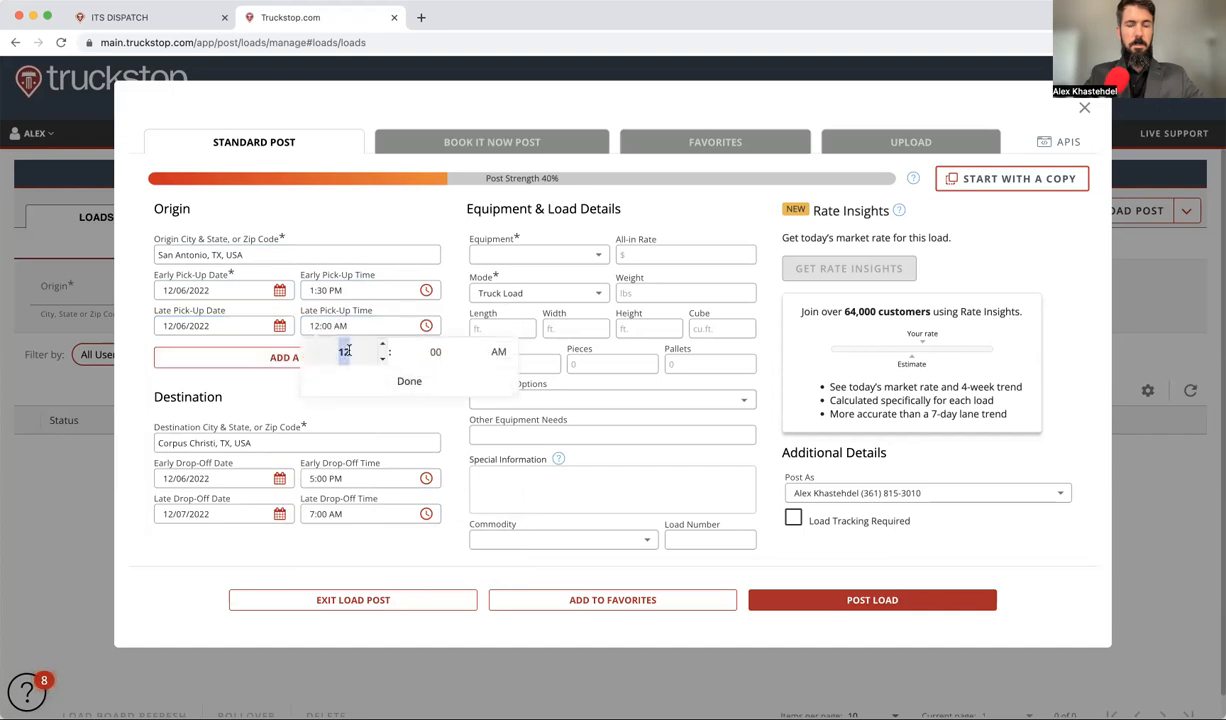
text(4)
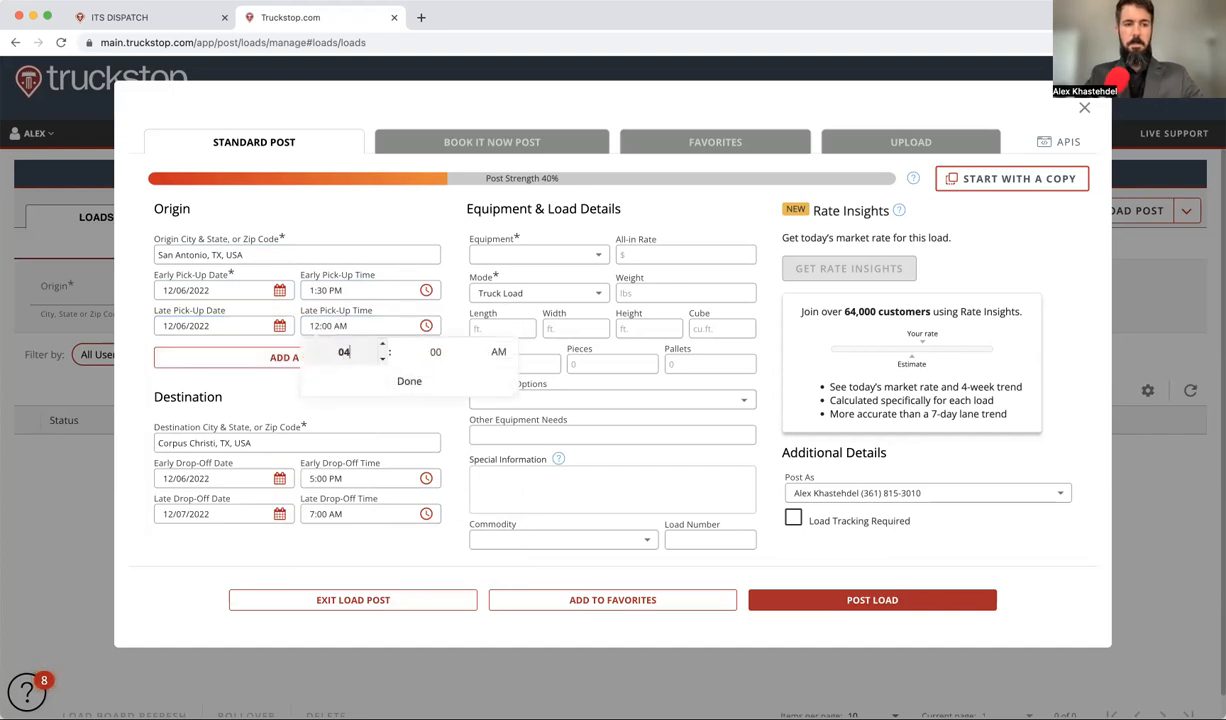
key(Tab)
text(40)
click(496, 353)
click(412, 381)
Step: Pick HS - Hot Shot from the equipment type list
click(510, 254)
text(hs)
click(509, 280)
click(490, 255)
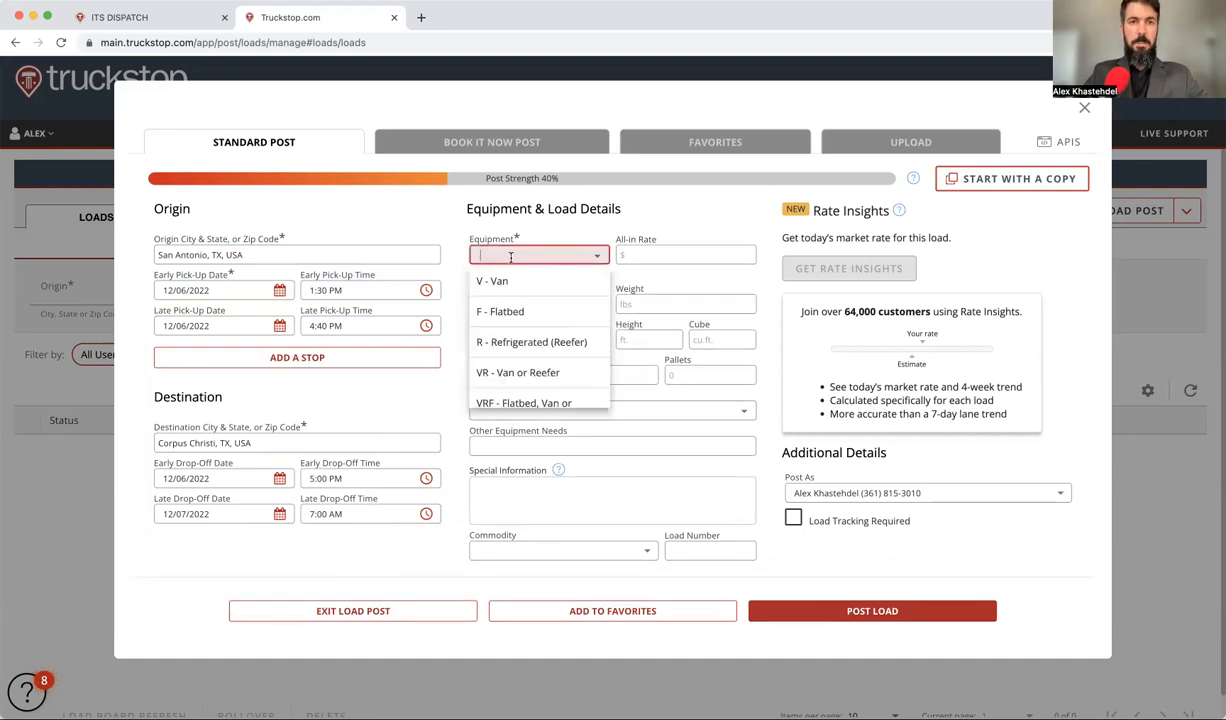
Step: Choose HS - Hot Shot equipment and enter a weight of 10,000
text(hs)
click(507, 281)
click(625, 291)
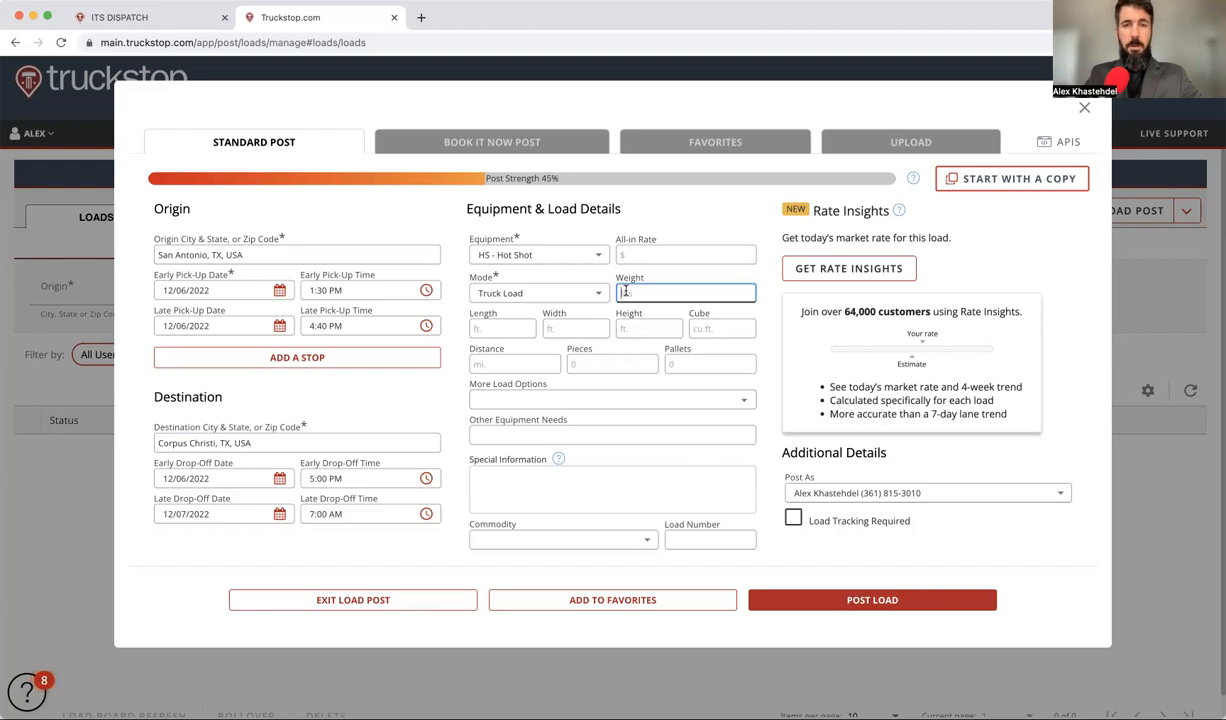
text(10,000)
Step: Enter length 25, width 5, height 5, 2 pieces and distance 145
click(523, 328)
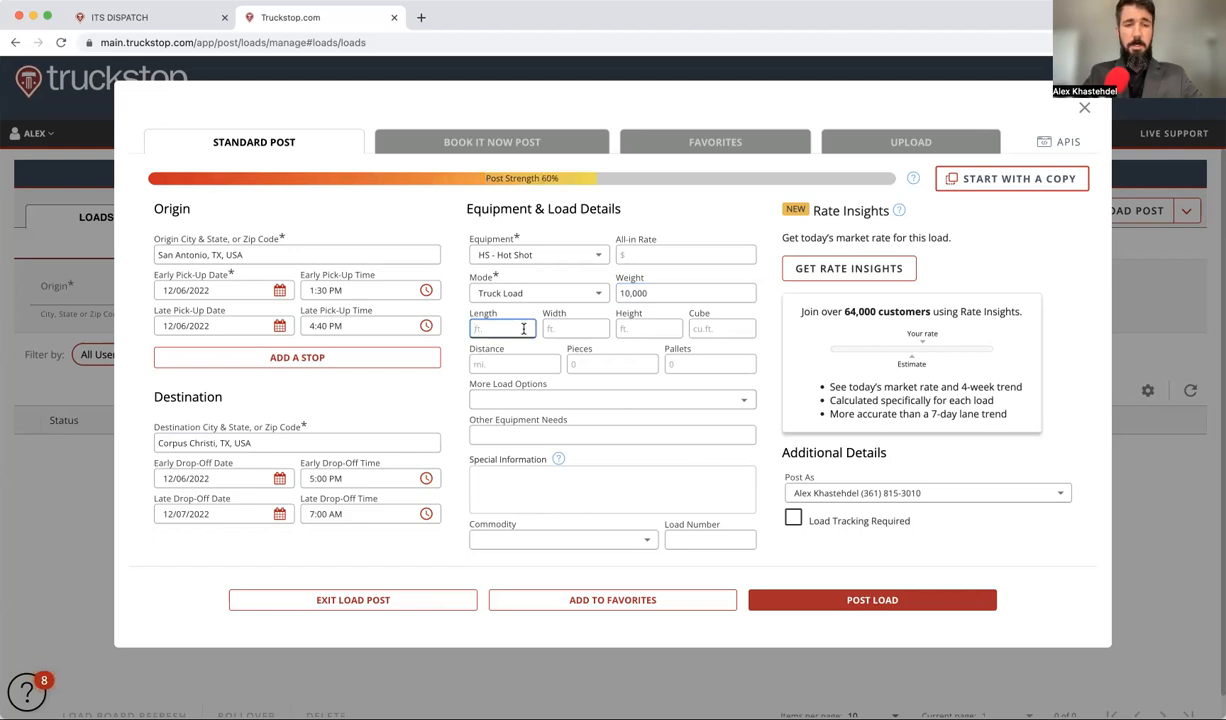
text(25)
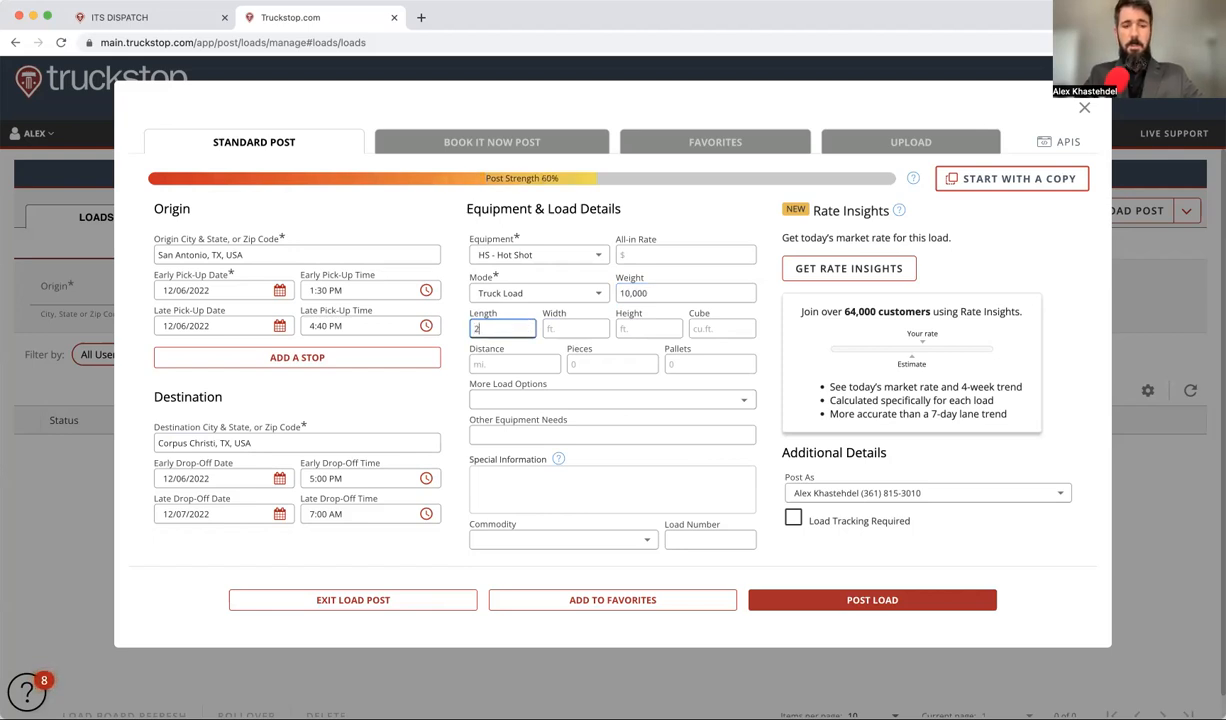
click(573, 323)
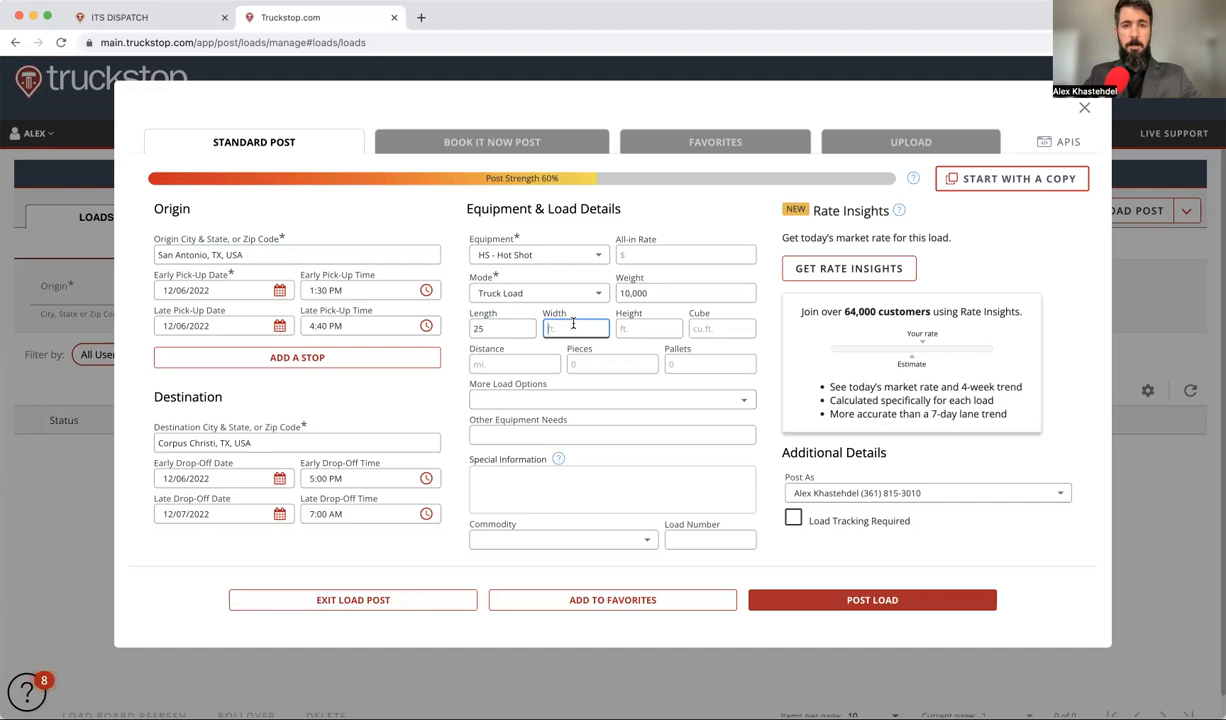
text(5)
click(628, 326)
text(5)
click(572, 364)
text(2)
click(502, 363)
text(14)
click(555, 499)
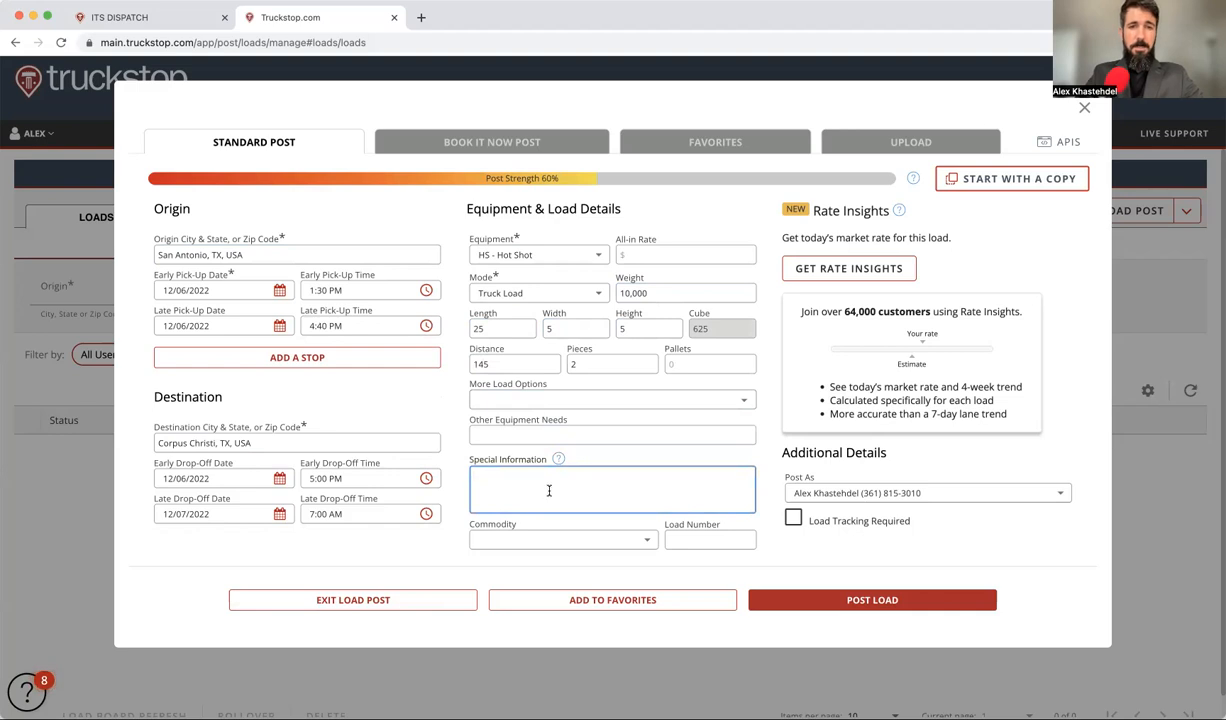
Step: Type notes: no tarps, at least four chains/binders required, pickup today, drop 7am
text(No traps,)
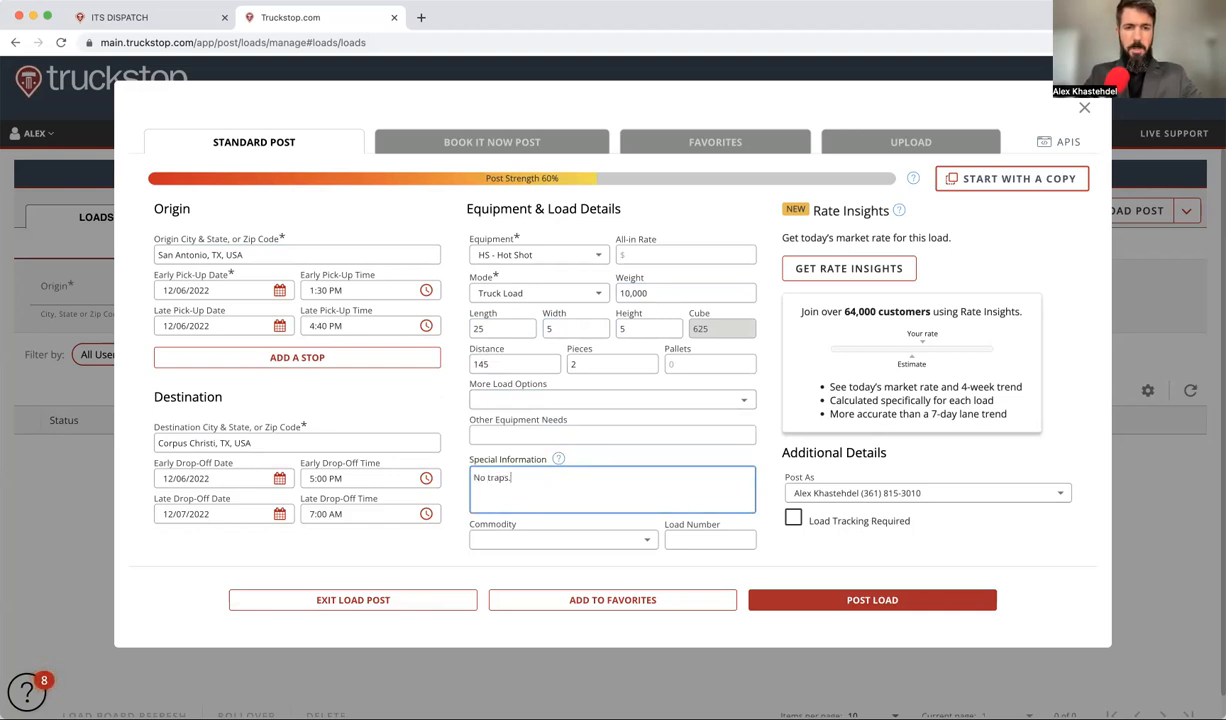
key(BackSpace)
text(arps. at least four chains/binders re)
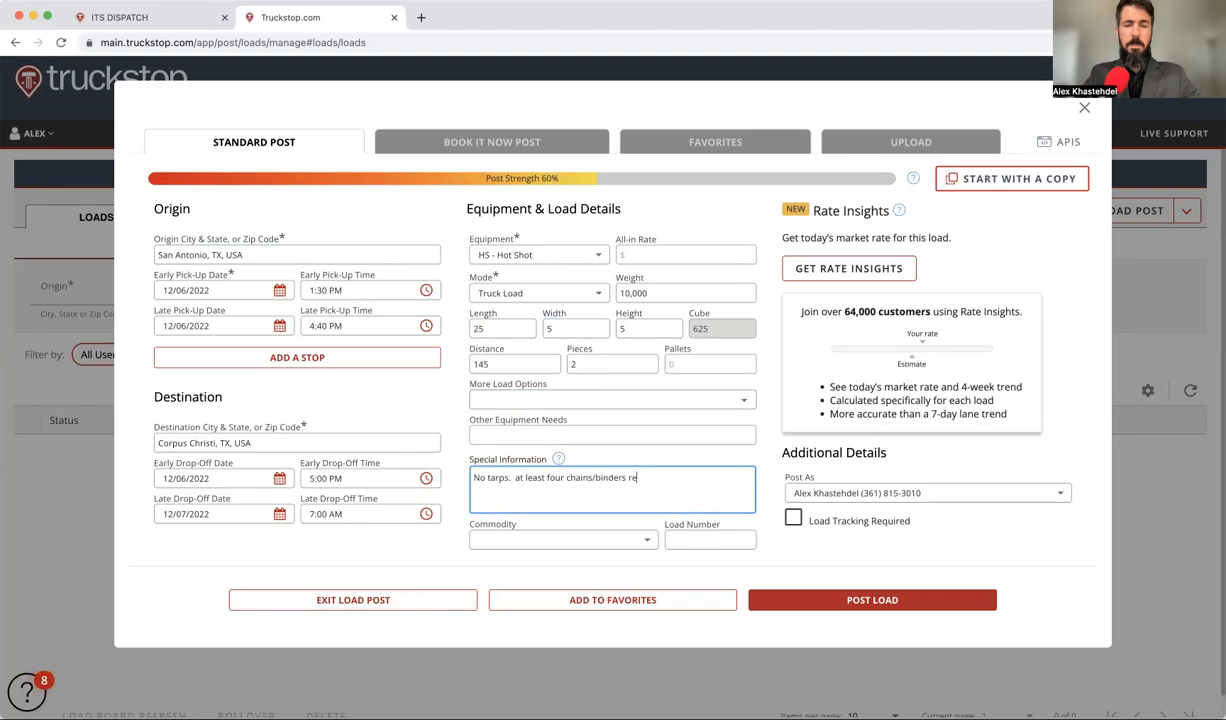
text(quired.  piclup load)
key(BackSpace)
key(BackSpace)
key(BackSpace)
key(BackSpace)
key(BackSpace)
key(BackSpace)
key(BackSpace)
text(up/drop )
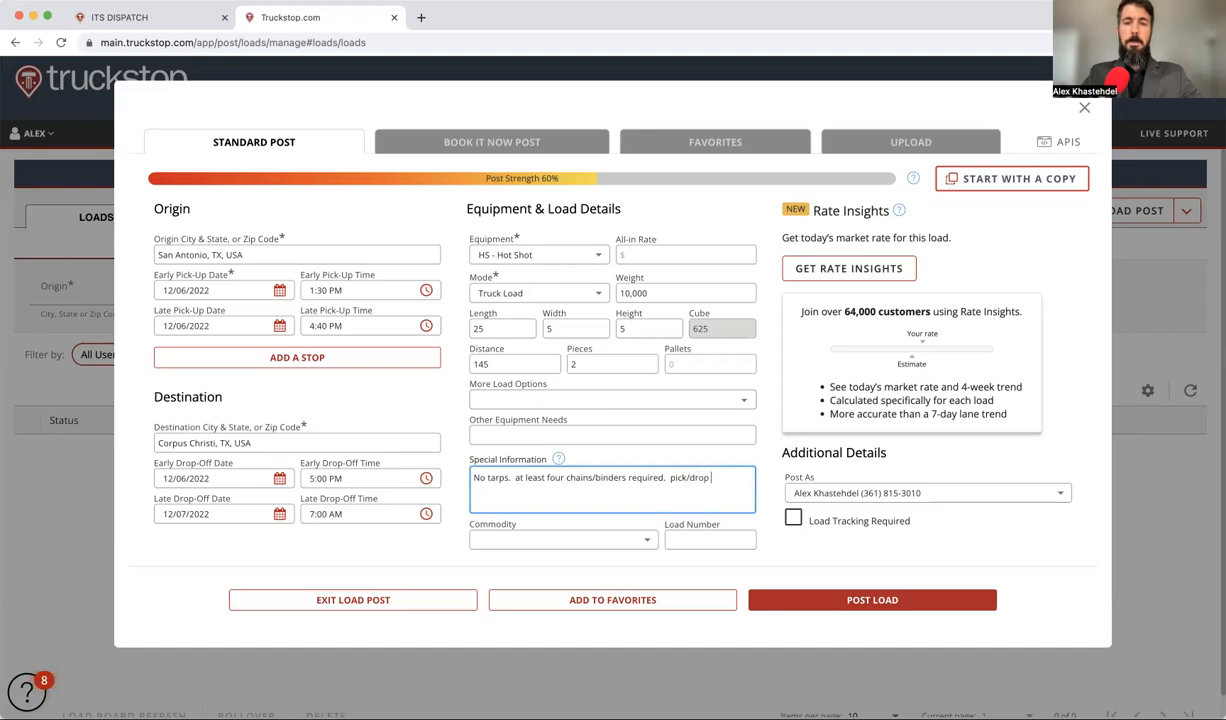
text(today or pic)
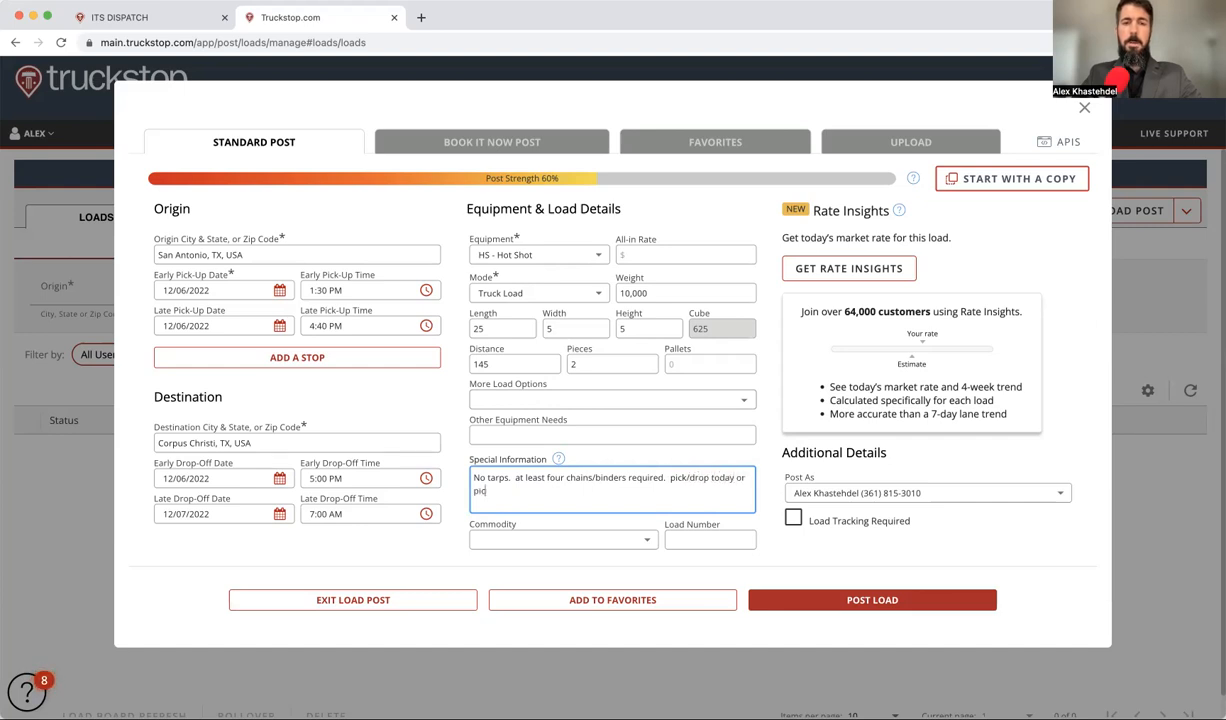
text(kup)
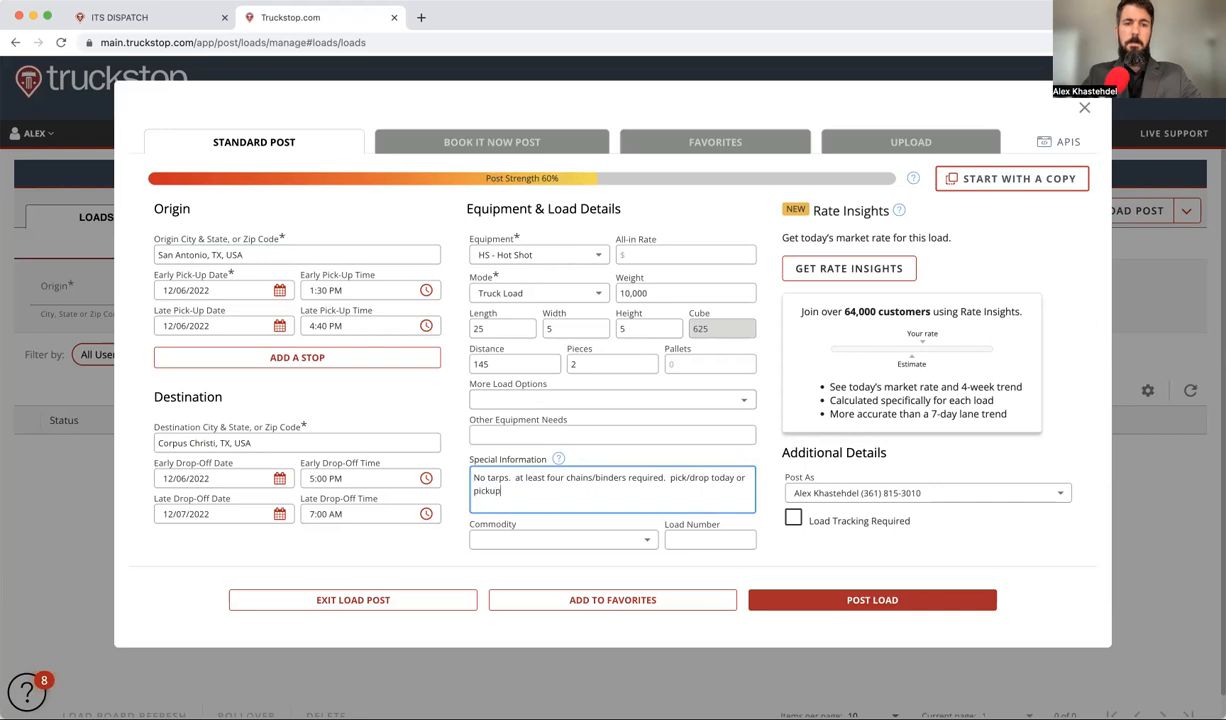
text(kup today, drop 7am.)
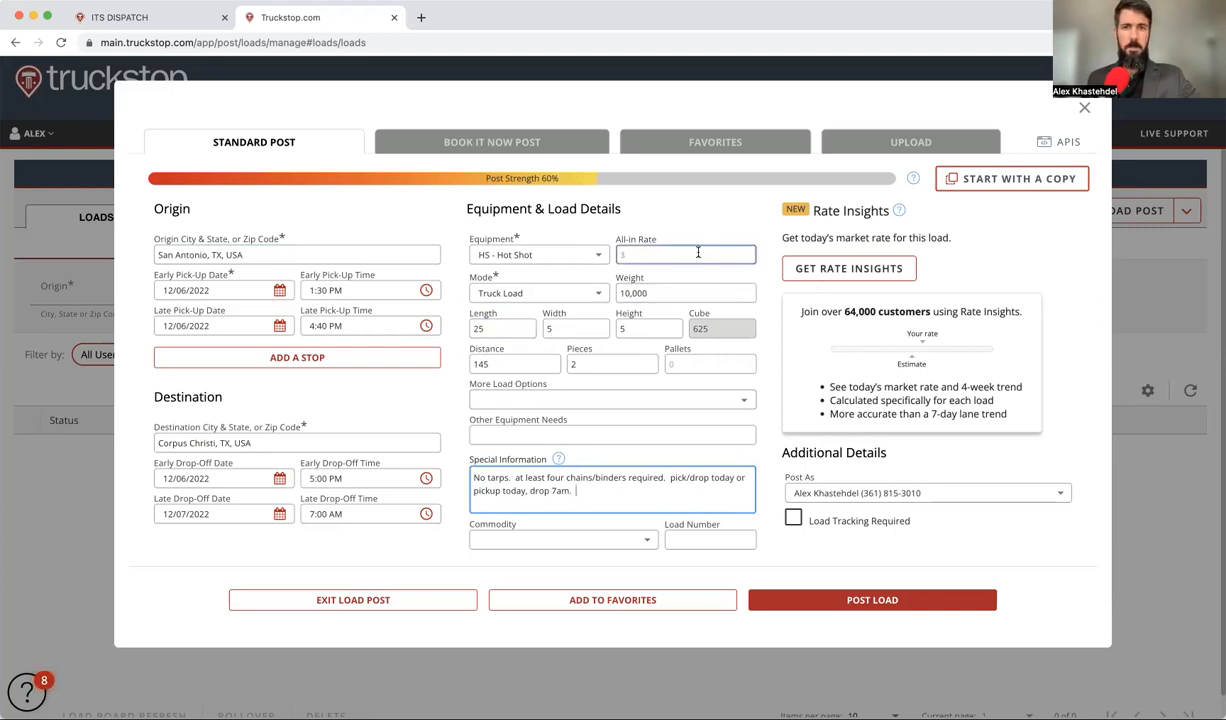
Step: Check the market rate, enter a $375 all-in rate, and change the distance to 251
click(857, 273)
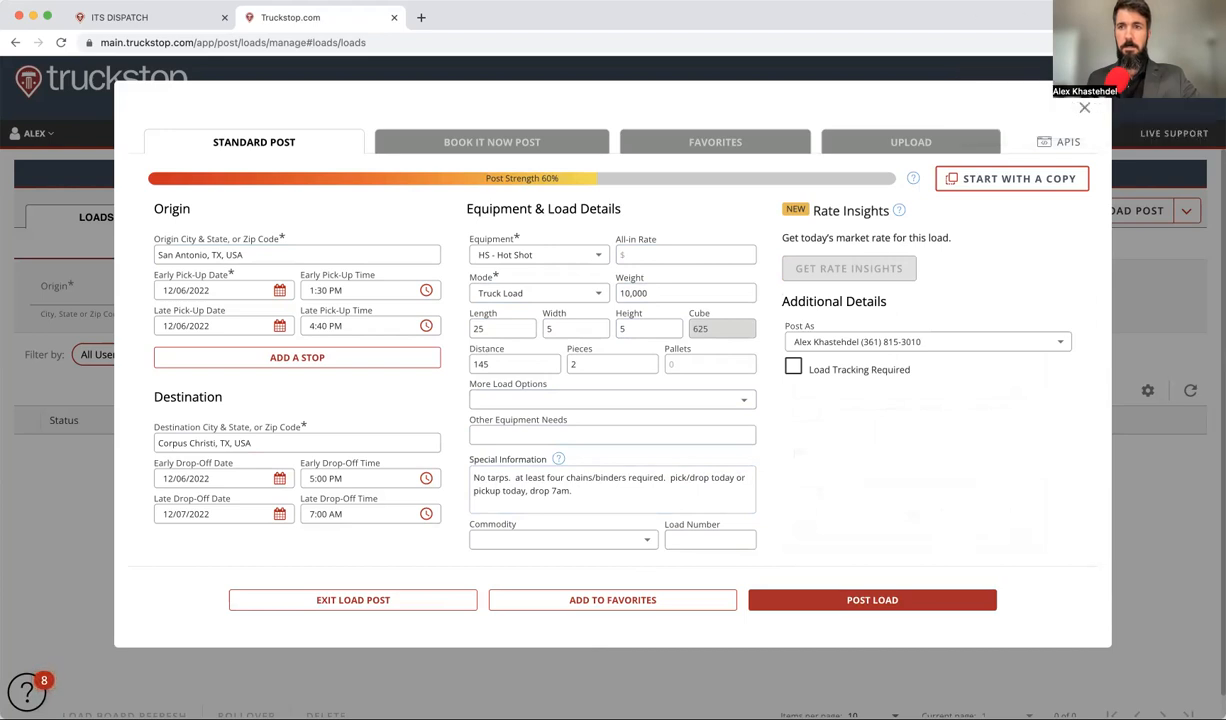
click(626, 256)
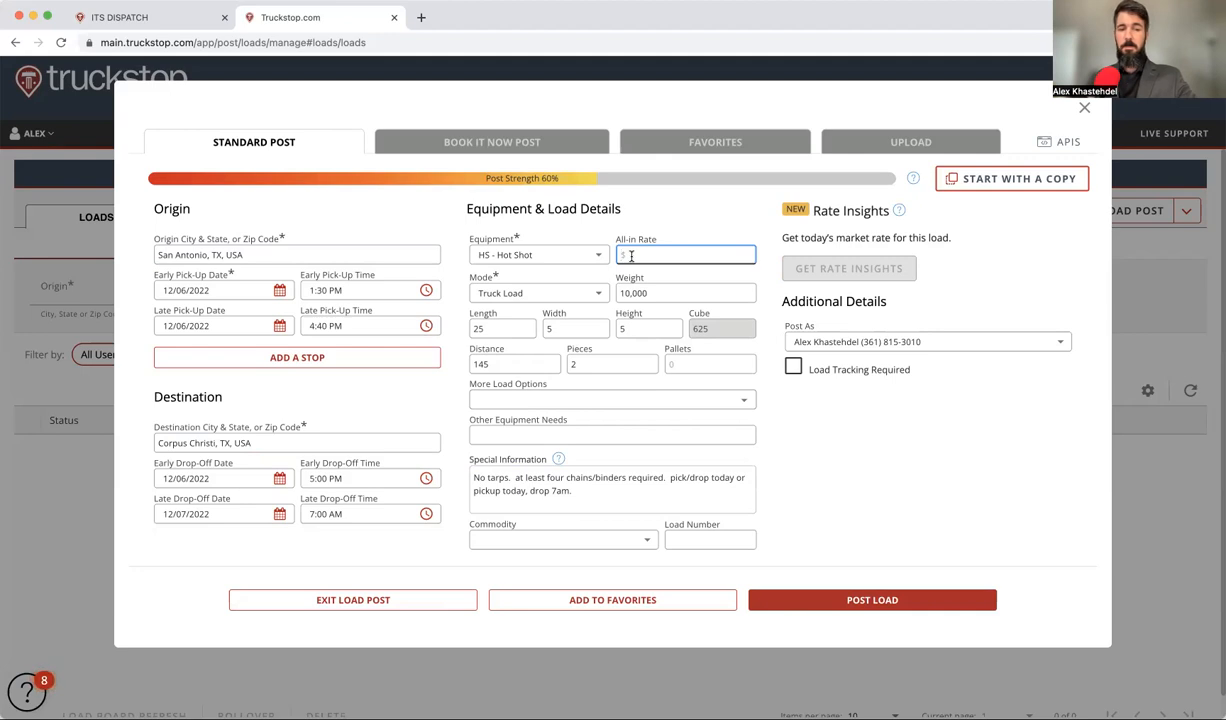
text(4)
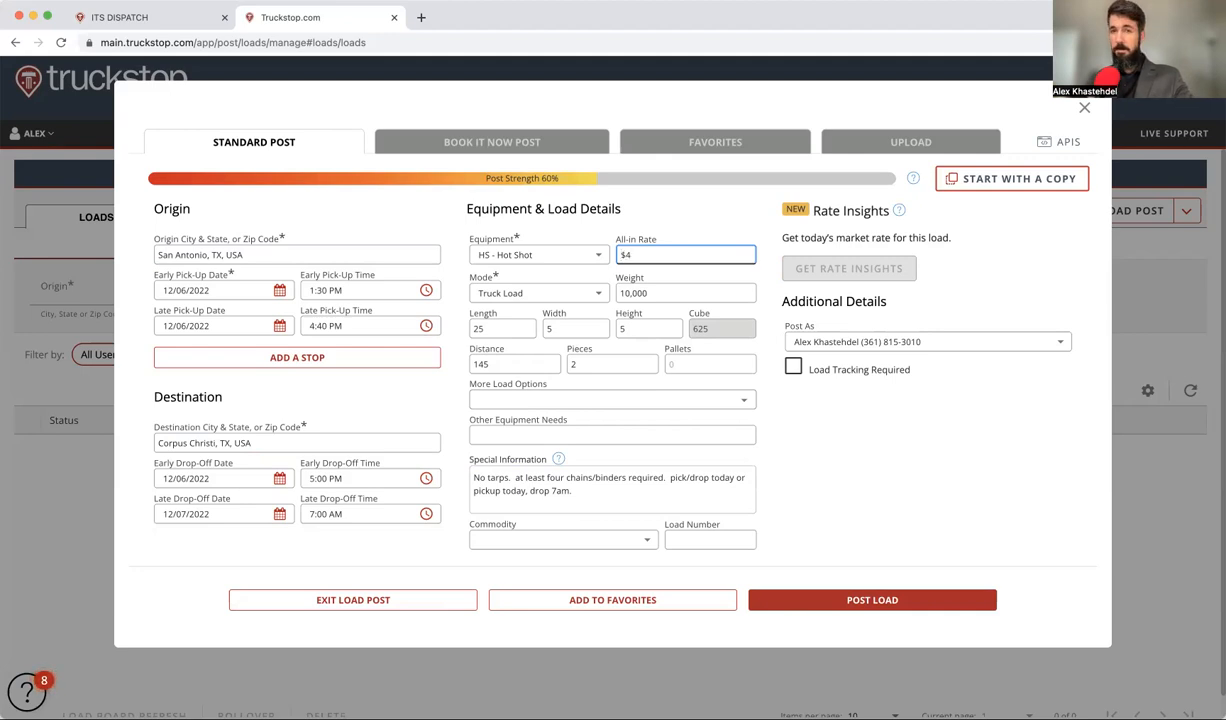
key(BackSpace)
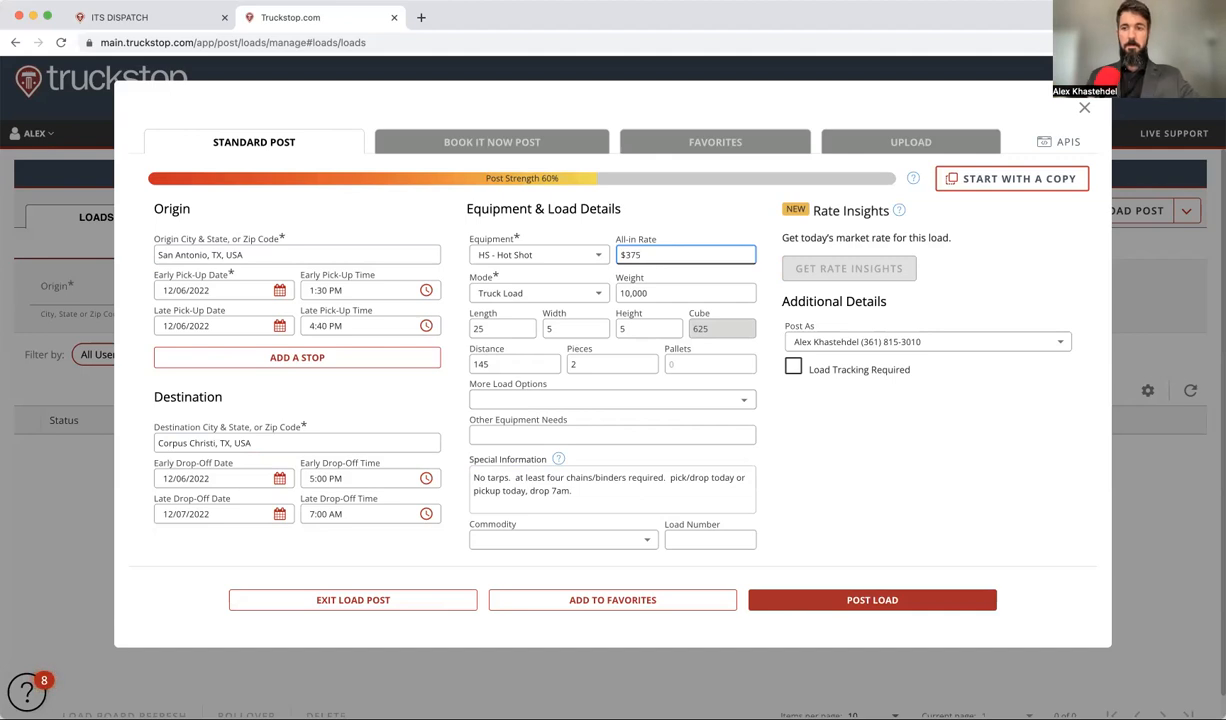
click(870, 421)
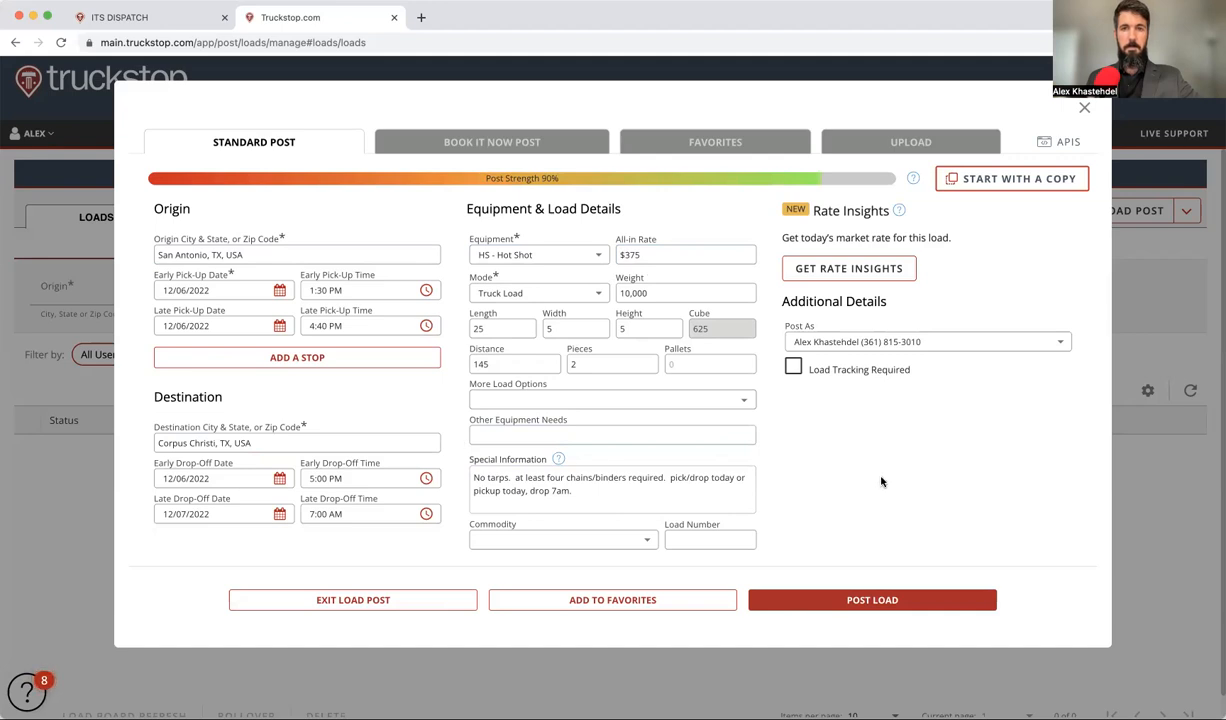
double_click(500, 364)
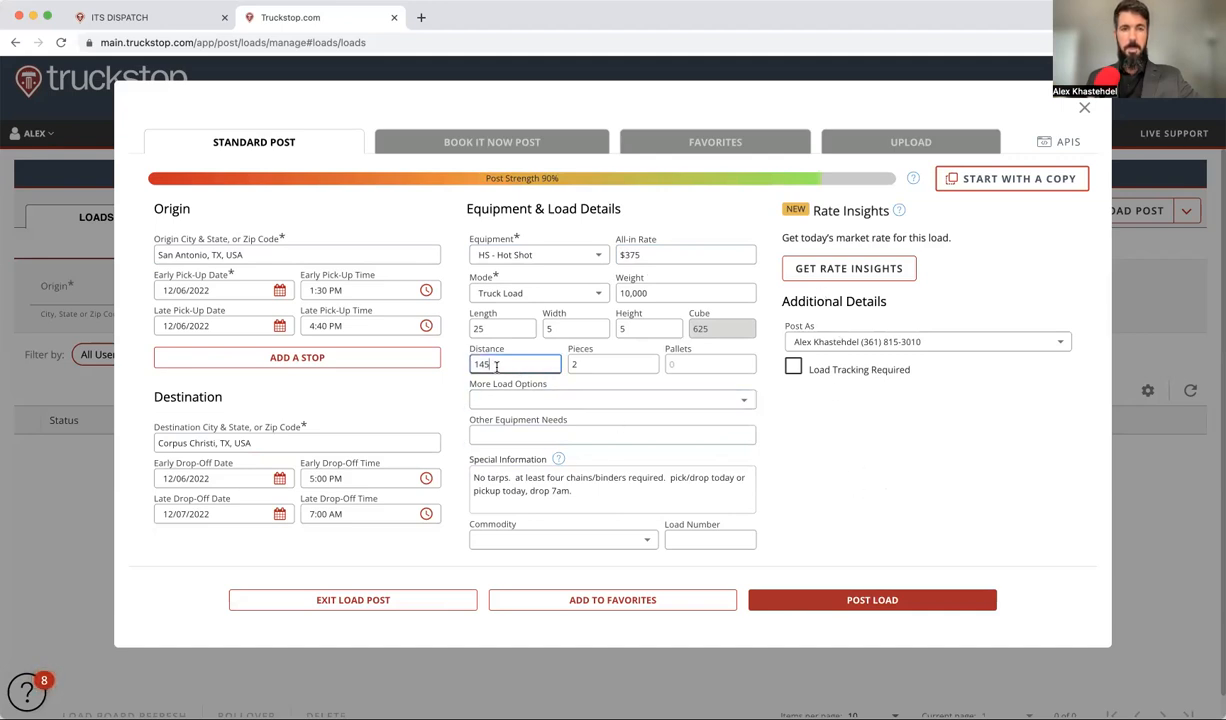
text(2)
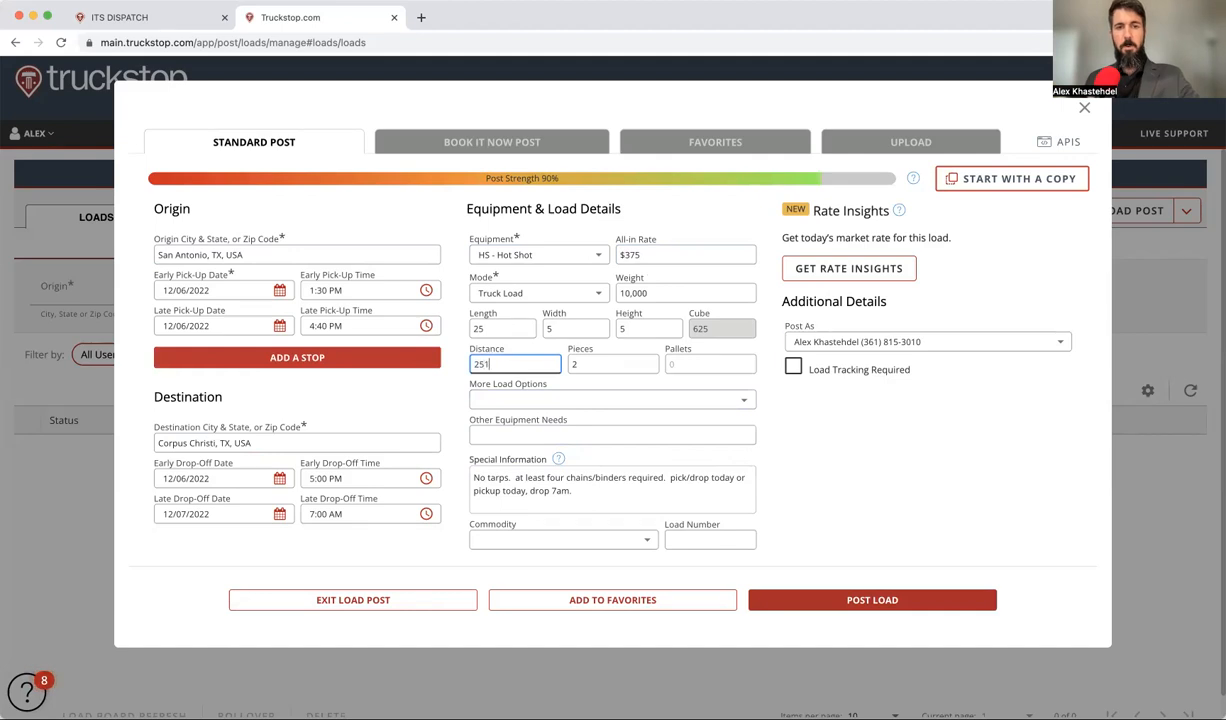
text(51)
Step: Check rate insights and correct the distance back to 145
click(812, 283)
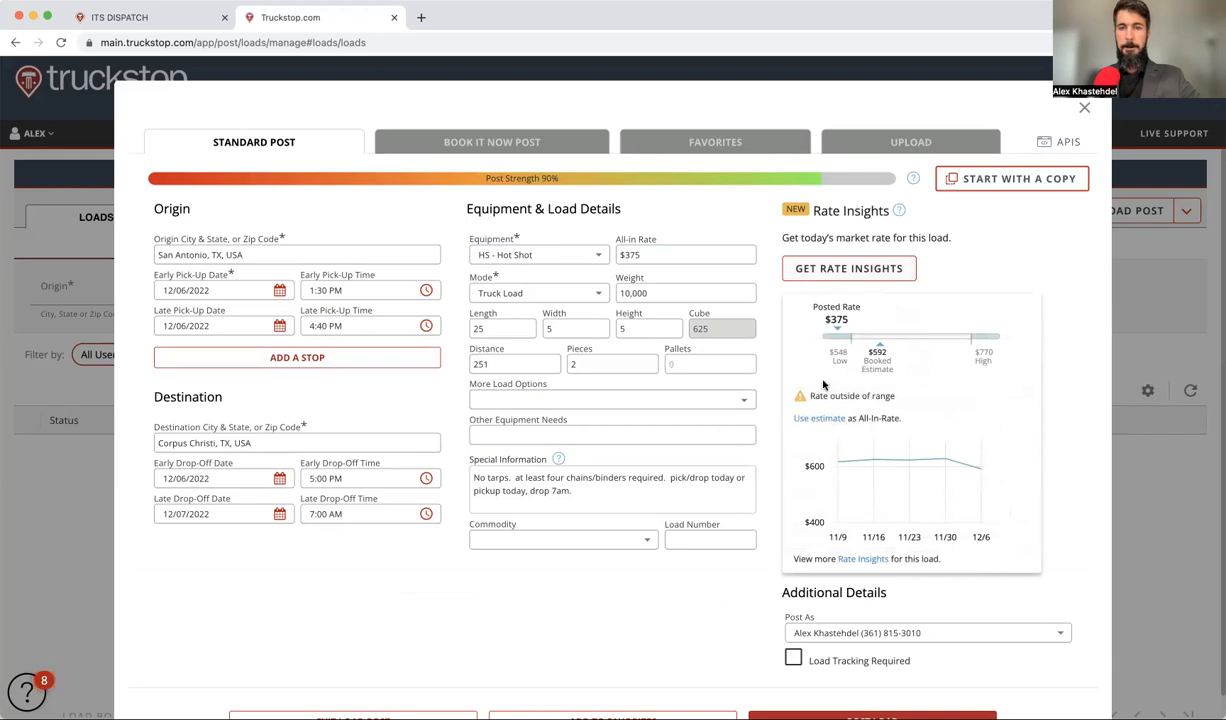
click(480, 366)
double_click(480, 366)
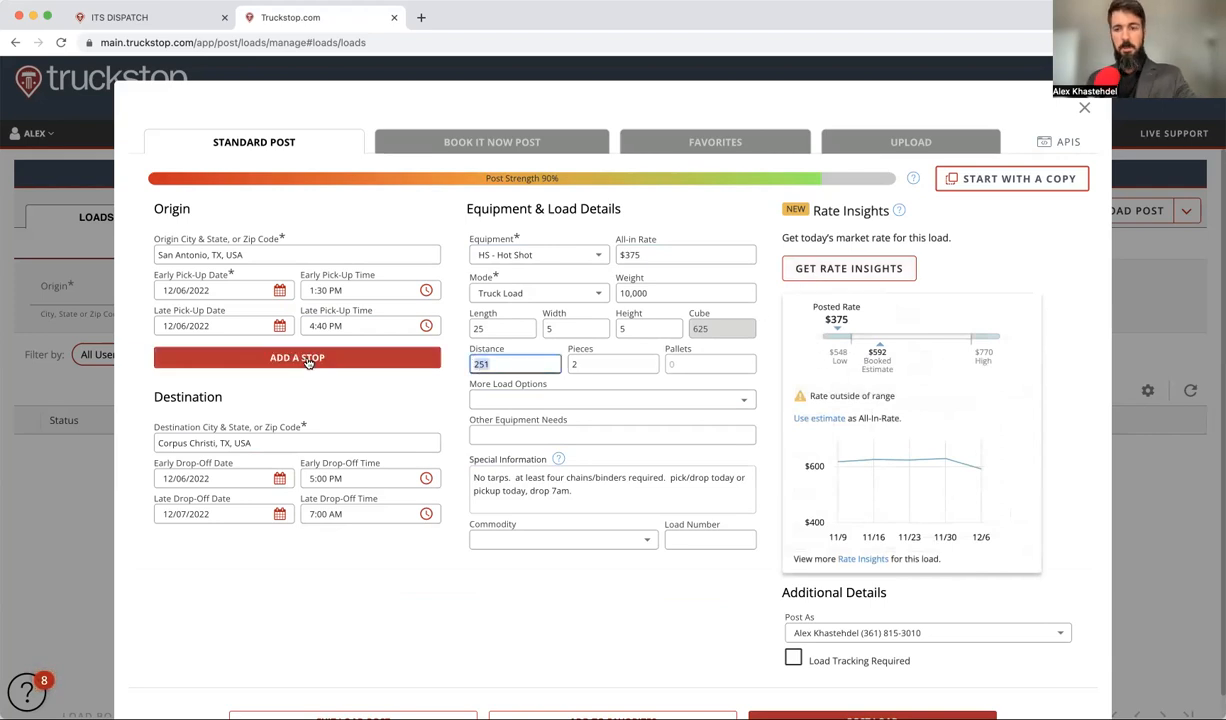
text(15)
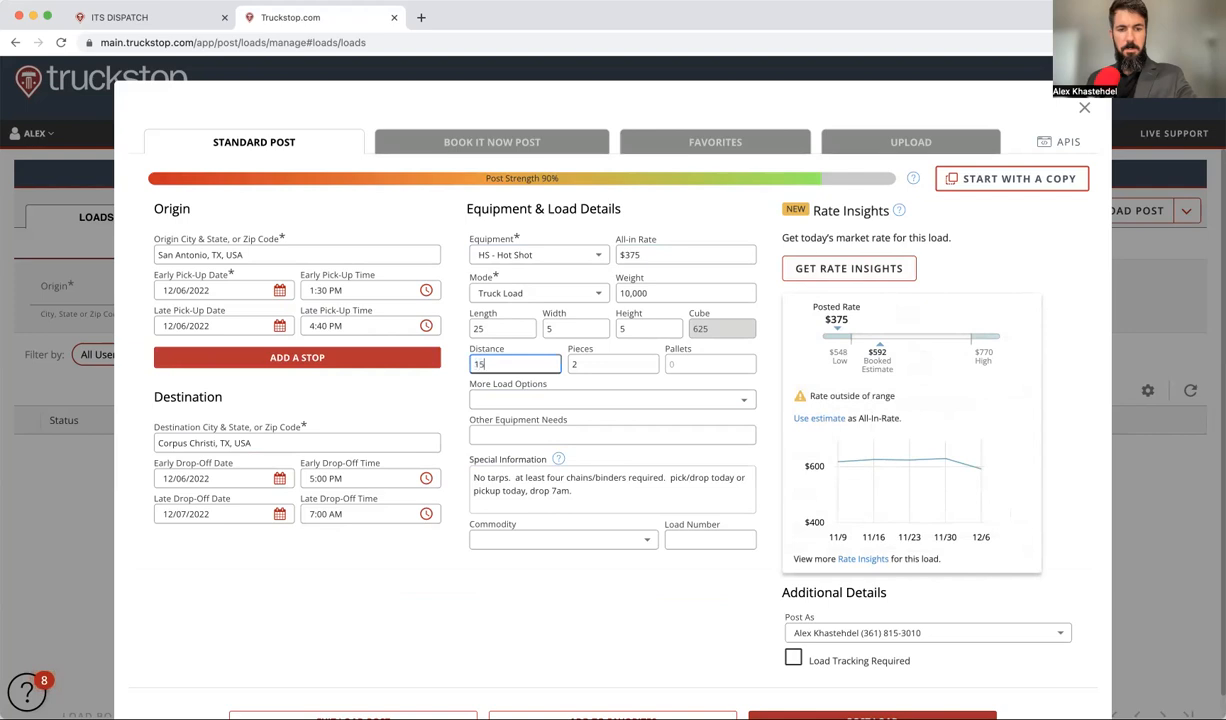
text(5)
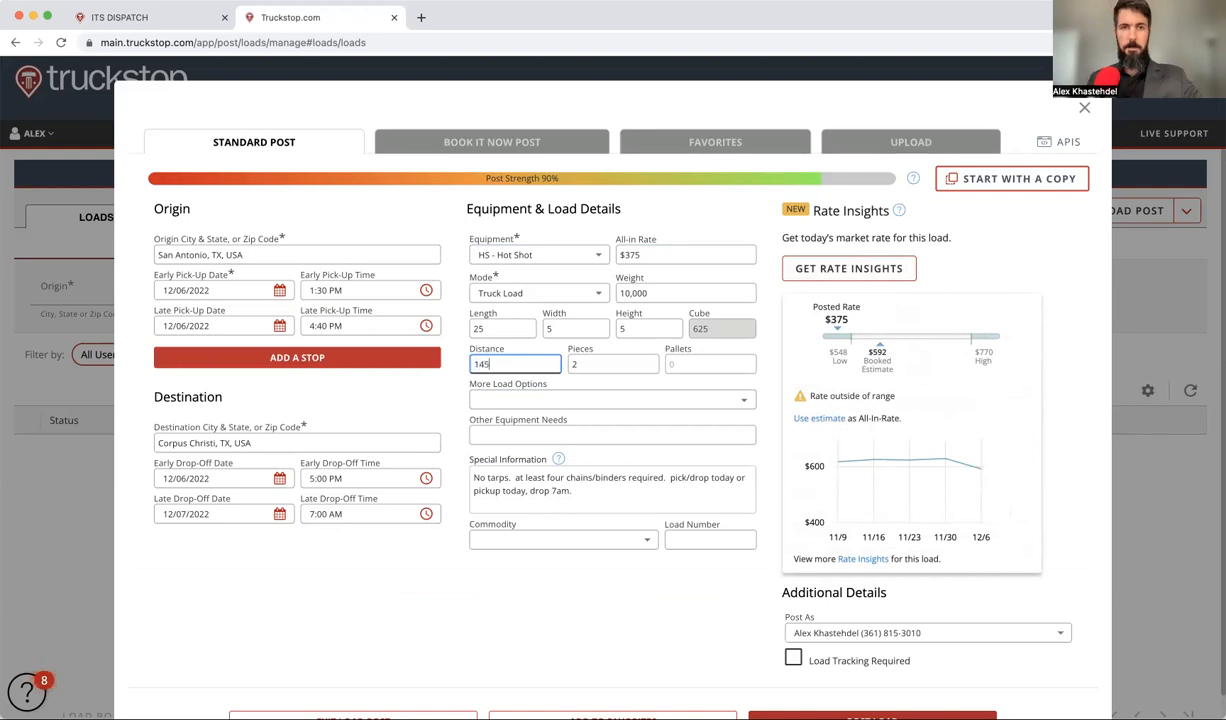
click(431, 617)
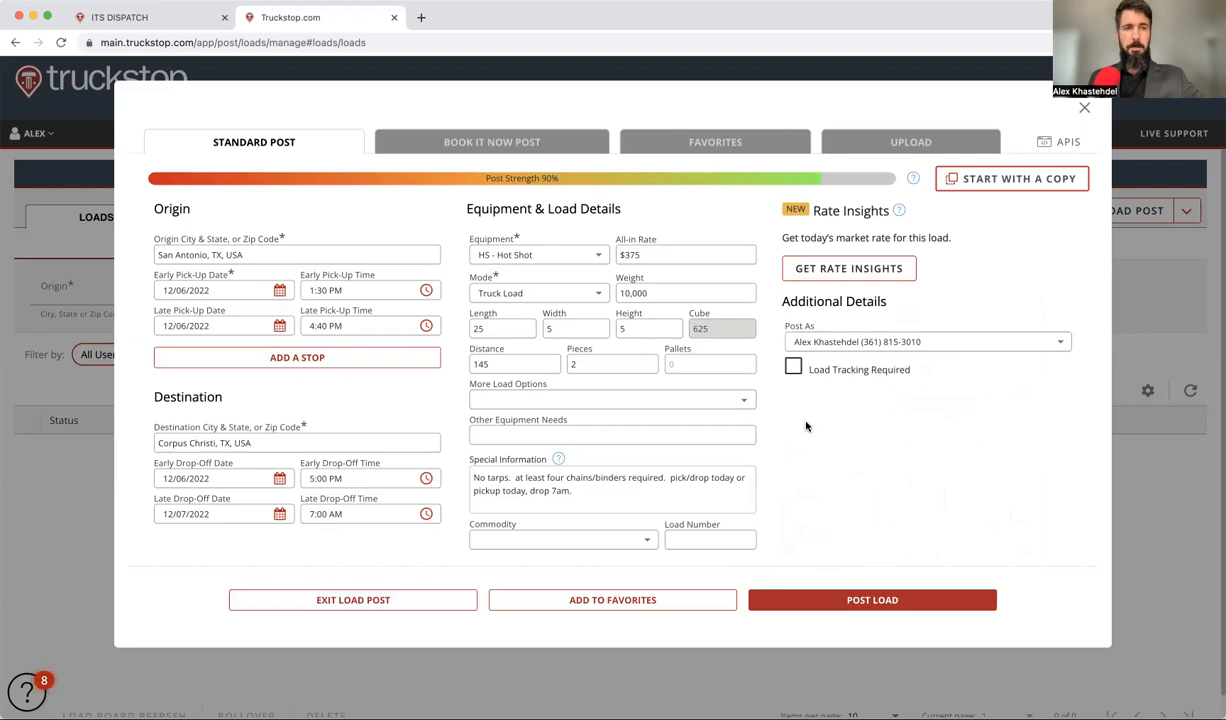
Step: Post the hot shot load, then copy it to a new load from Load Manager
click(856, 604)
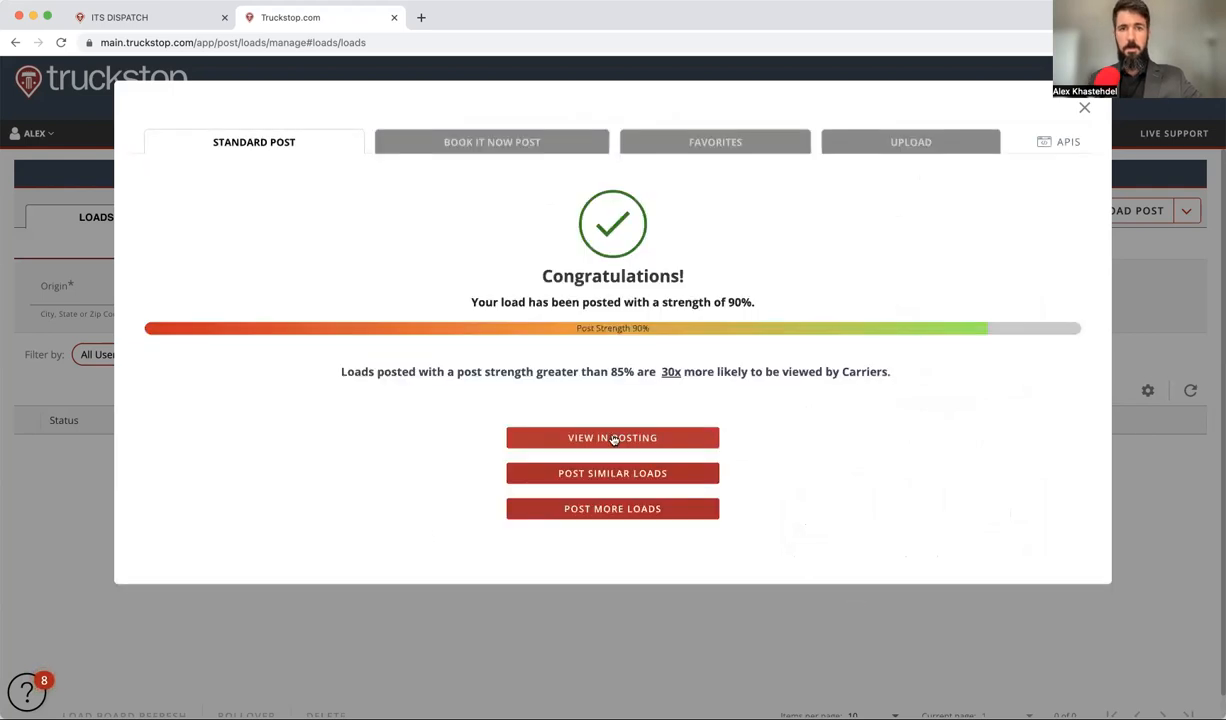
click(613, 440)
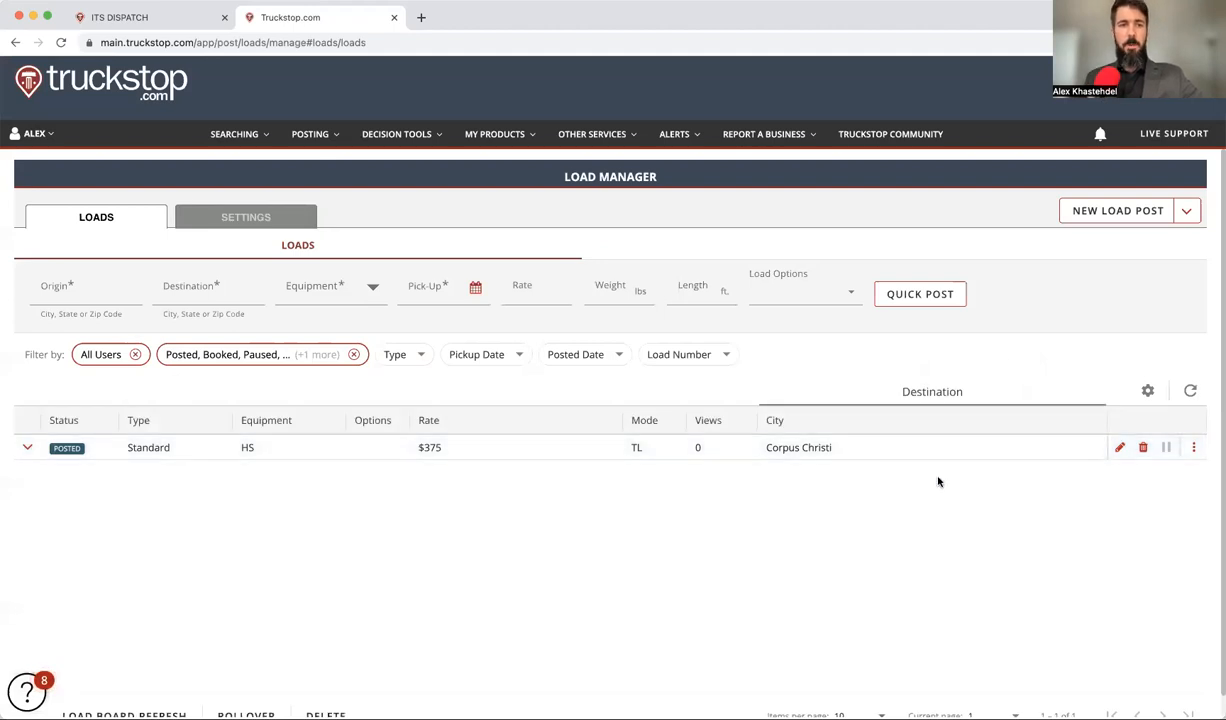
click(1193, 447)
click(1133, 477)
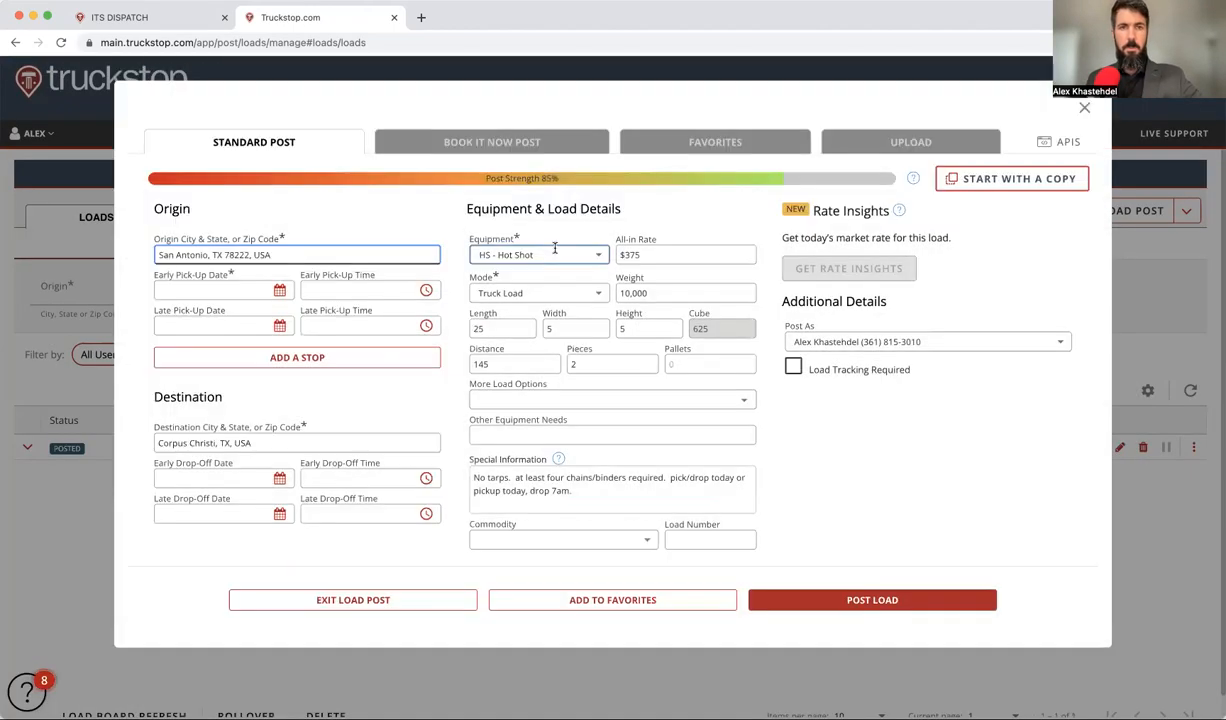
Step: Change the equipment to FSD - Flatbed or Step Deck
click(556, 250)
text(f)
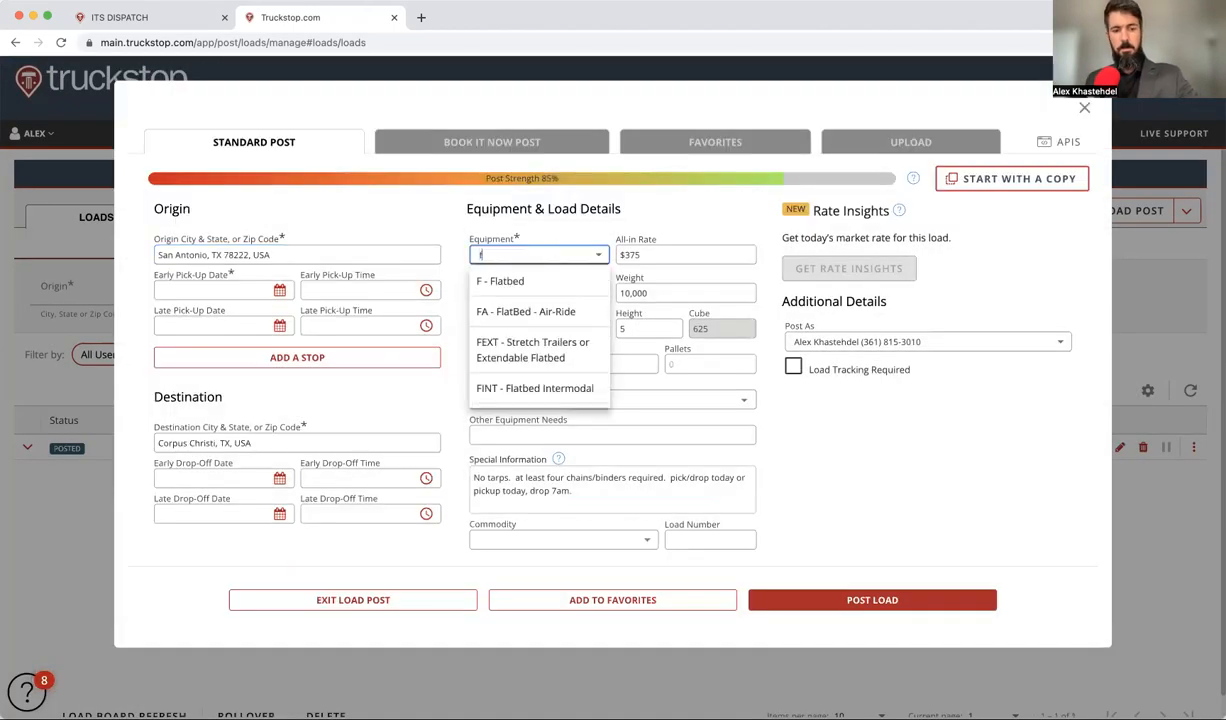
text(sd)
click(513, 268)
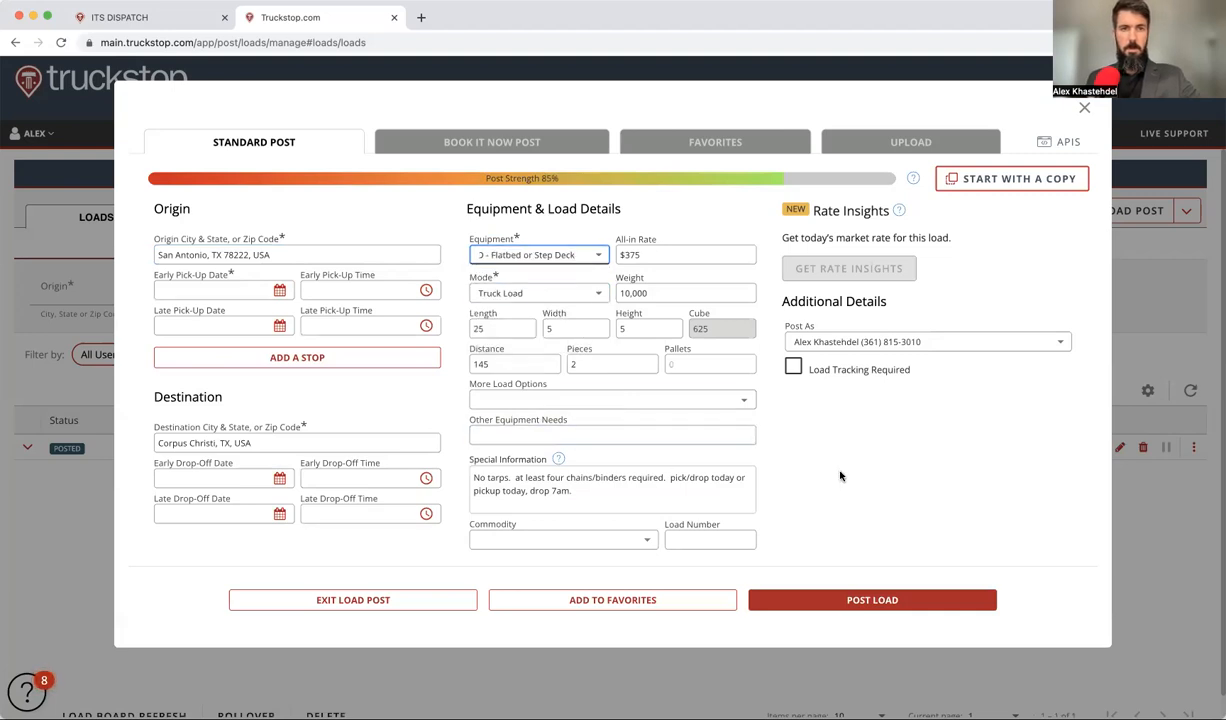
click(870, 475)
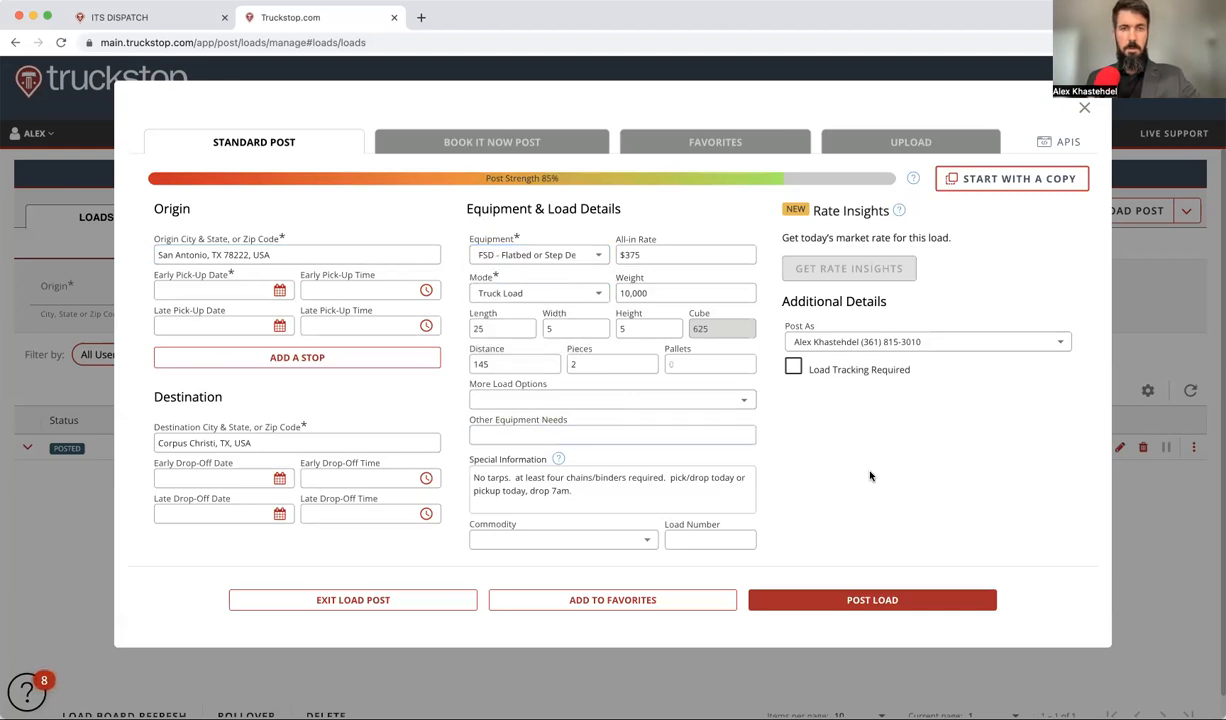
Step: Set pick-up dates to 12/06/2022 and drop-off 12/06–12/07/2022, then post the load
click(279, 291)
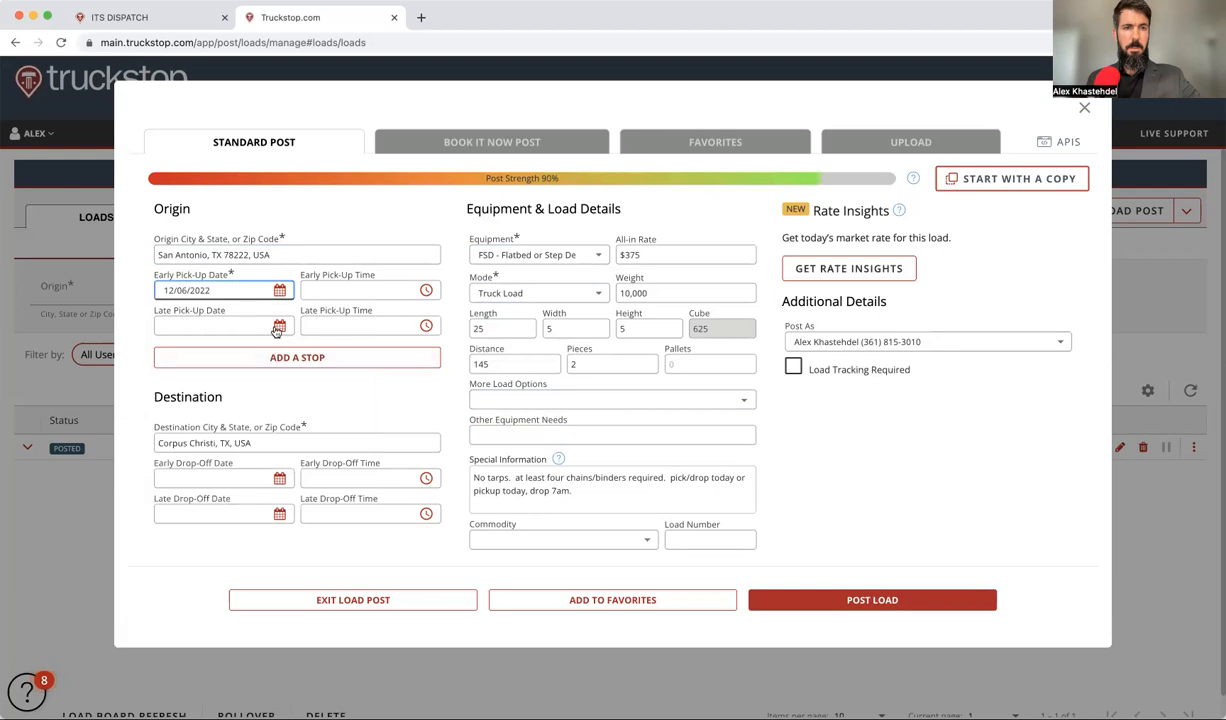
click(225, 326)
click(228, 421)
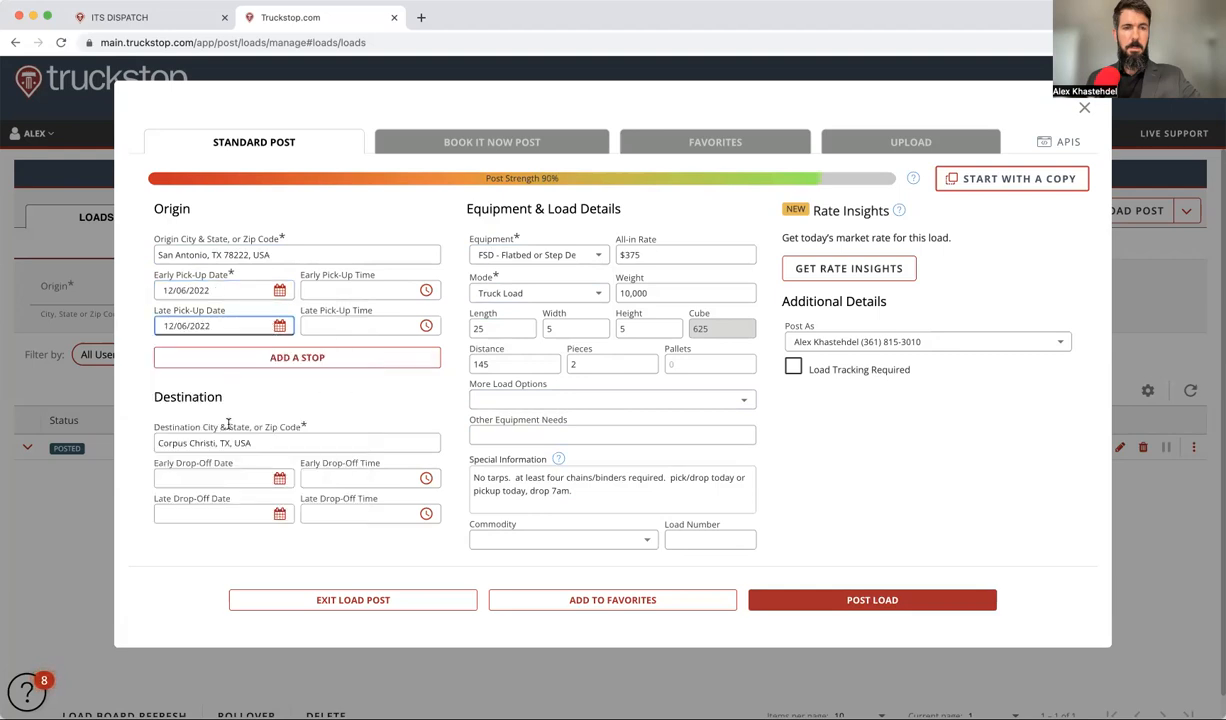
click(266, 479)
click(266, 478)
click(266, 478)
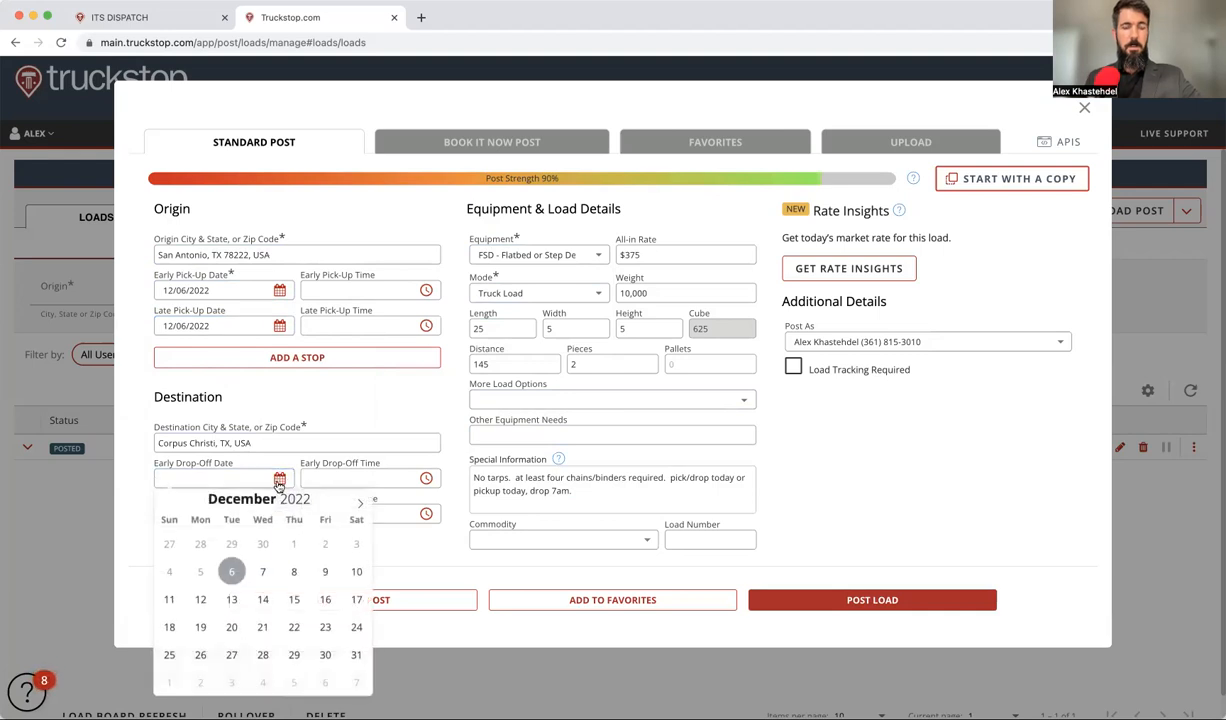
click(261, 575)
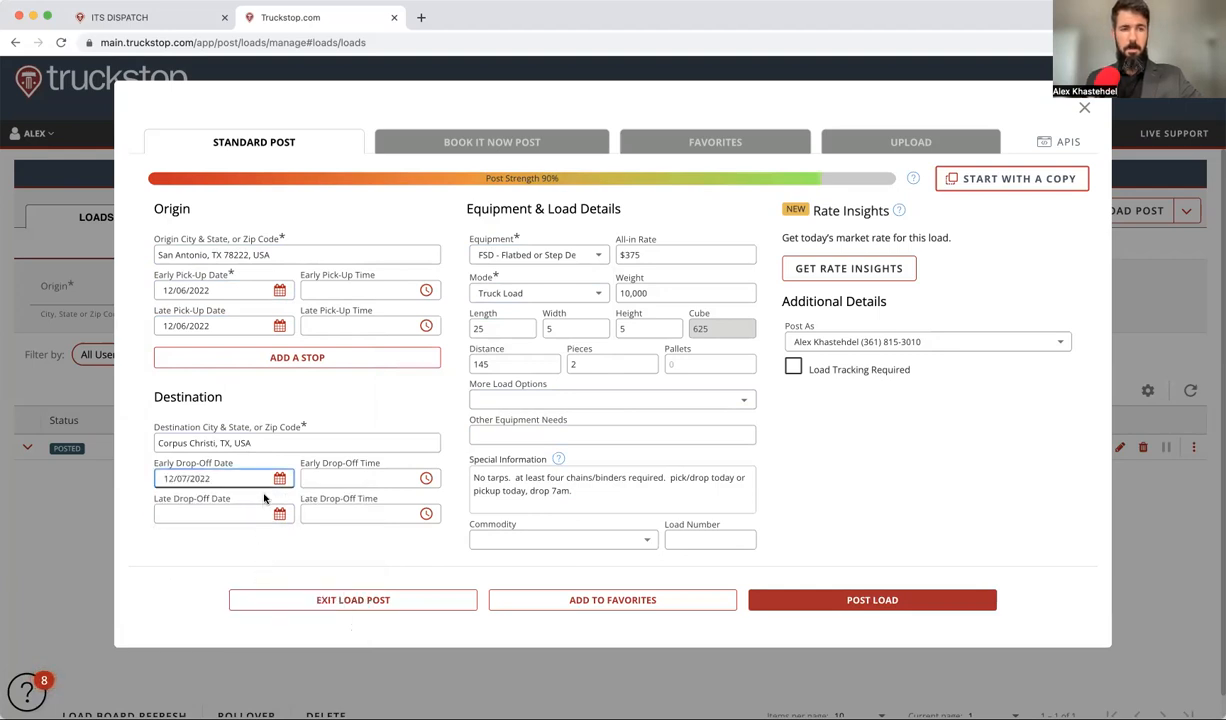
click(279, 480)
click(231, 569)
click(279, 513)
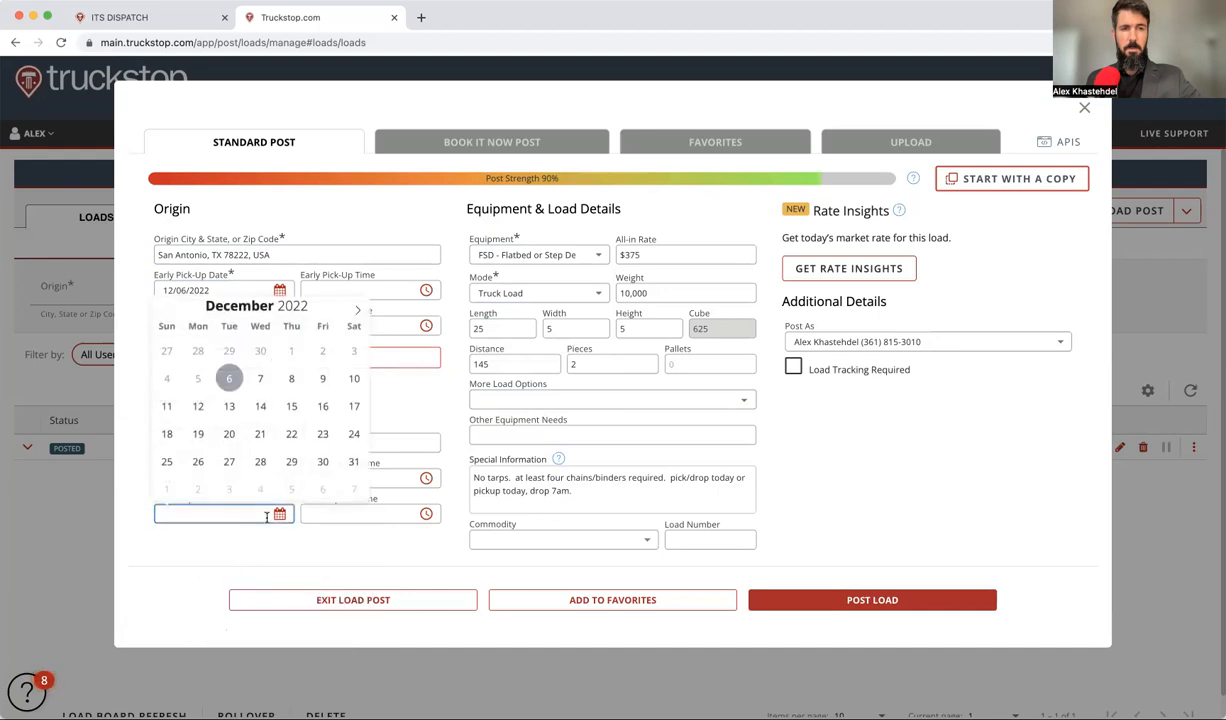
click(260, 378)
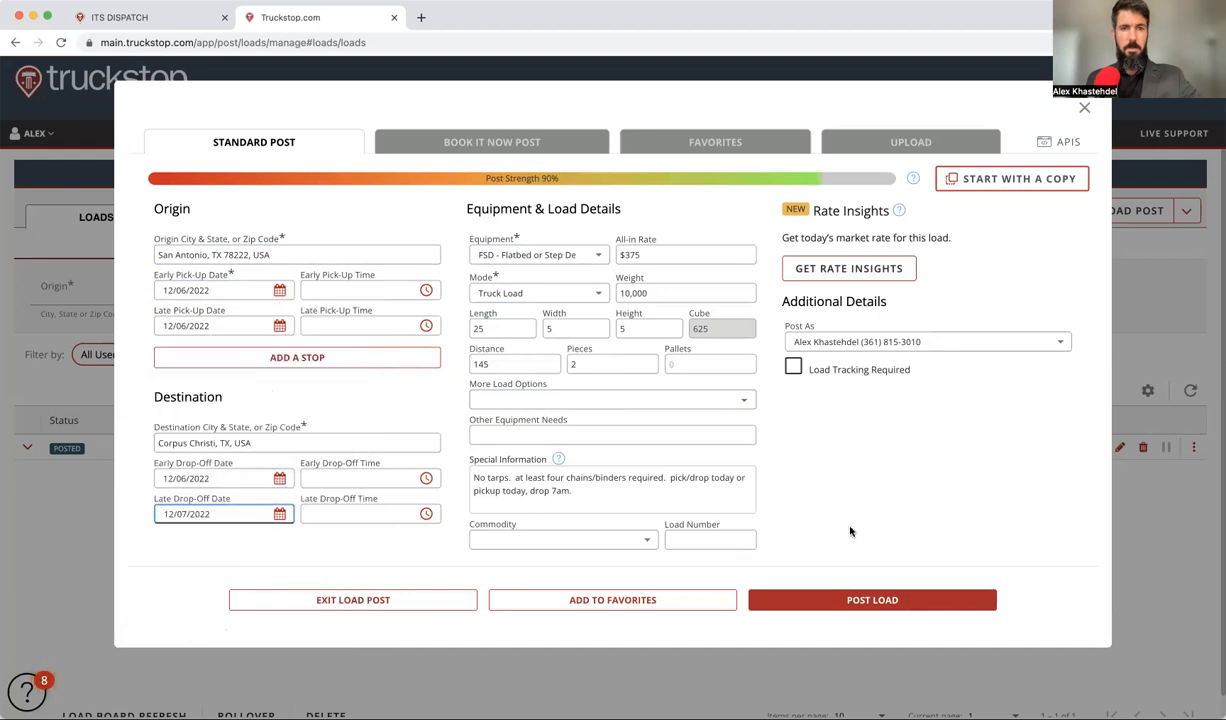
click(838, 601)
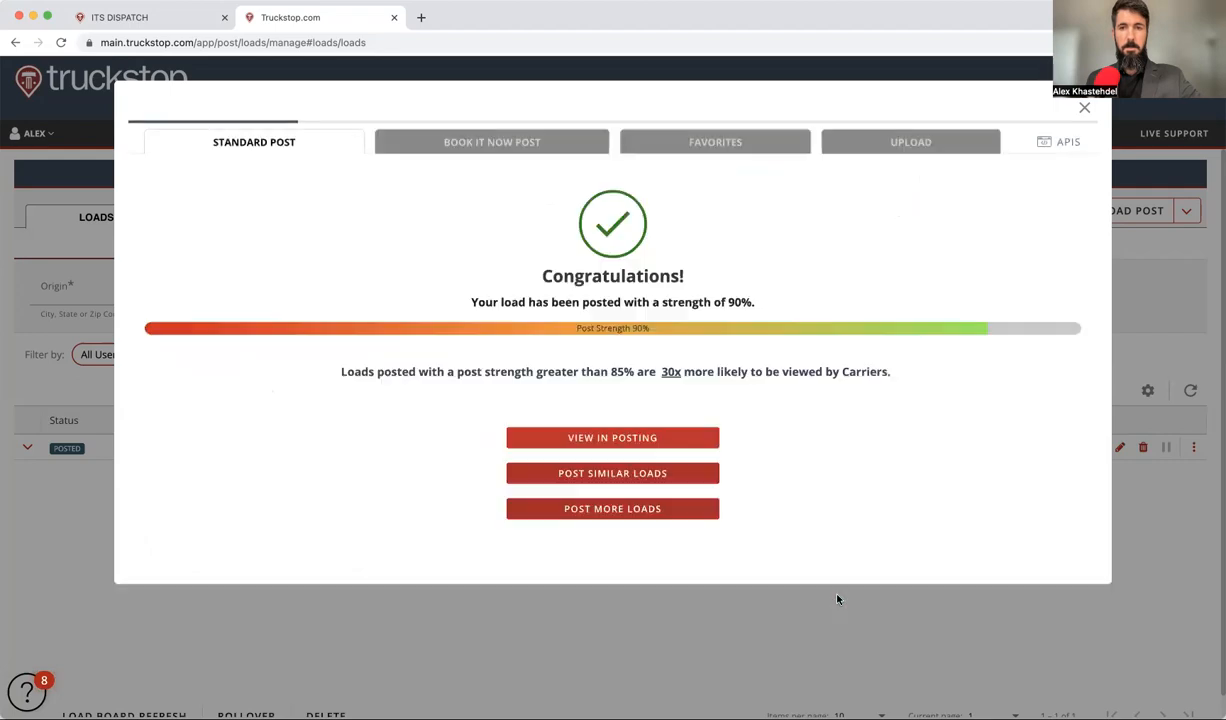
Step: Choose View in Posting to see the FSD and HS loads in Load Manager
click(592, 434)
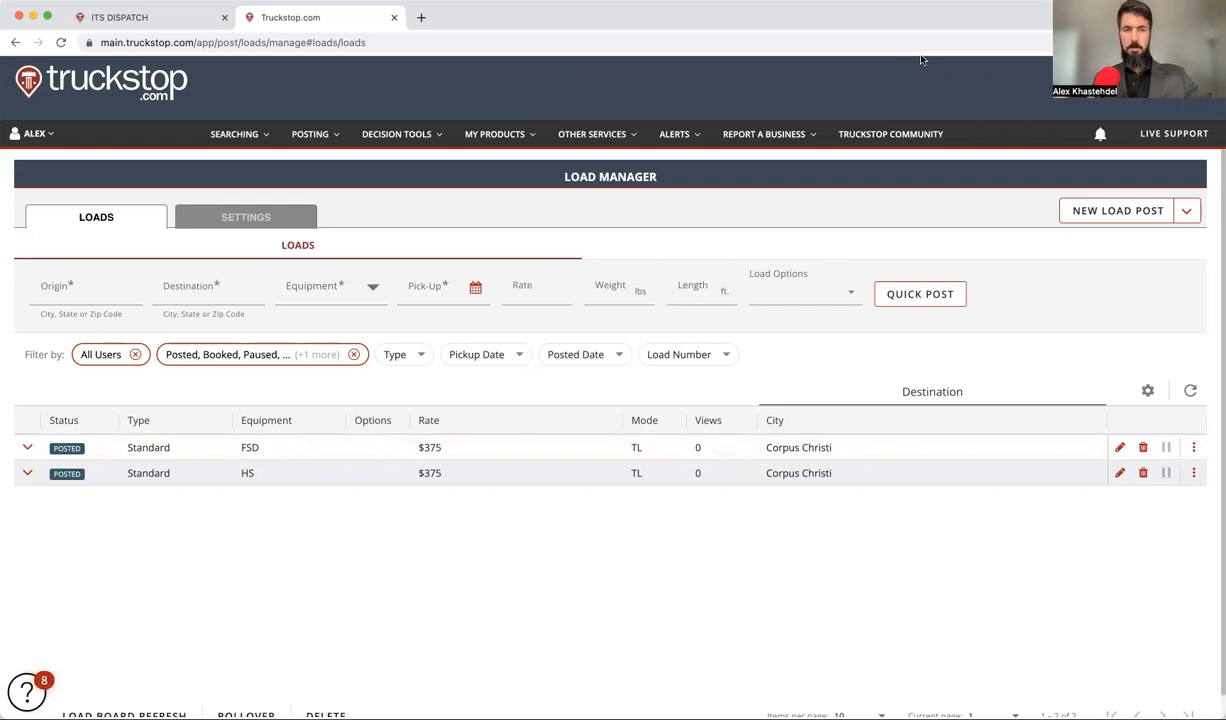
click(500, 717)
click(279, 595)
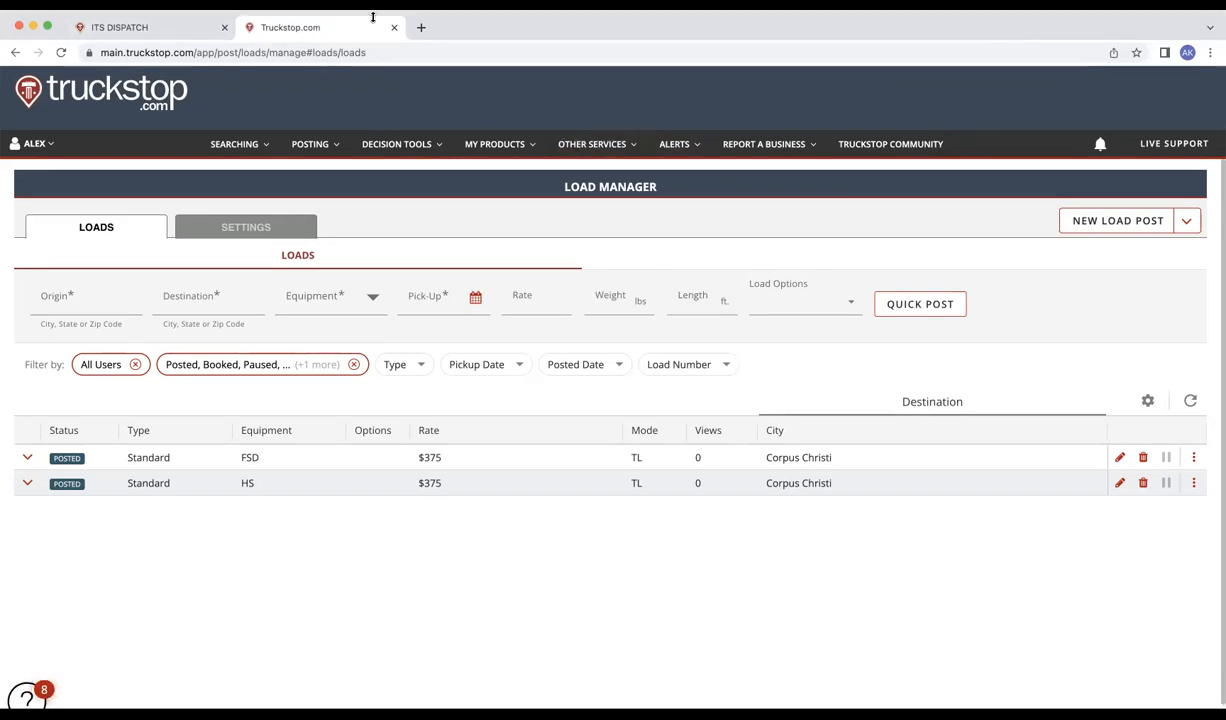
Step: Search the carrier's MC number on SAFER Web in a new tab, then return to Truckstop
click(421, 17)
click(265, 5)
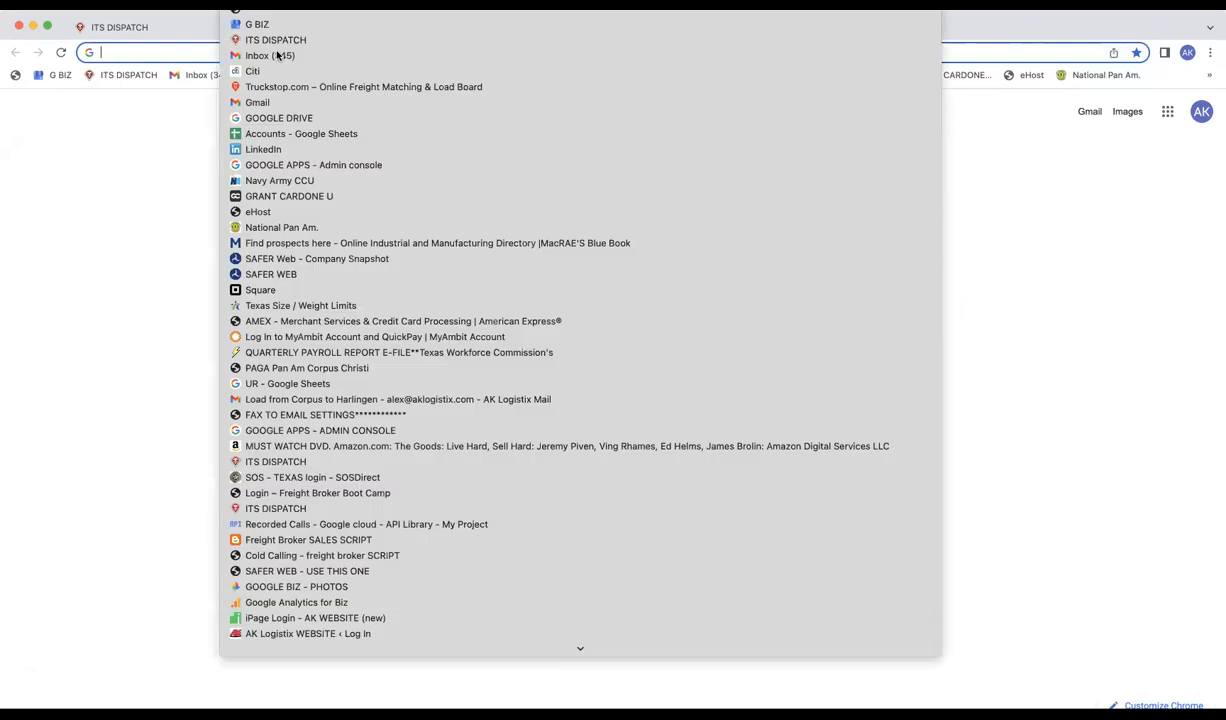
click(309, 259)
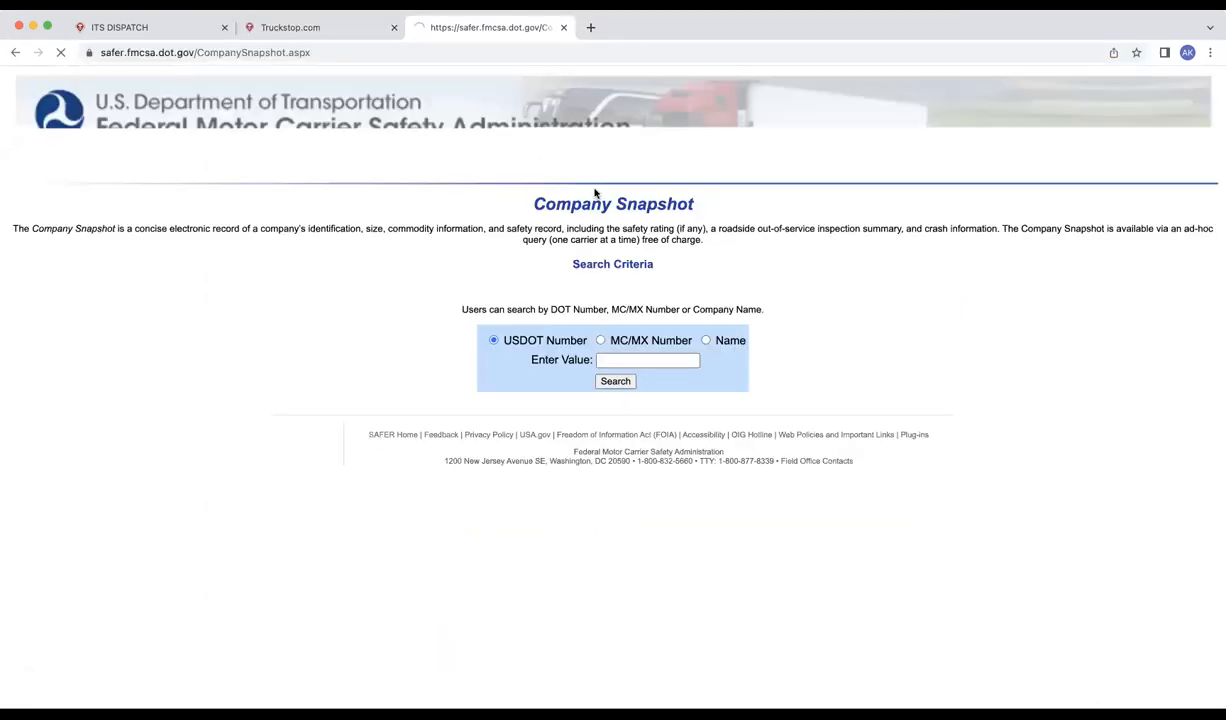
click(600, 340)
click(617, 359)
click(615, 381)
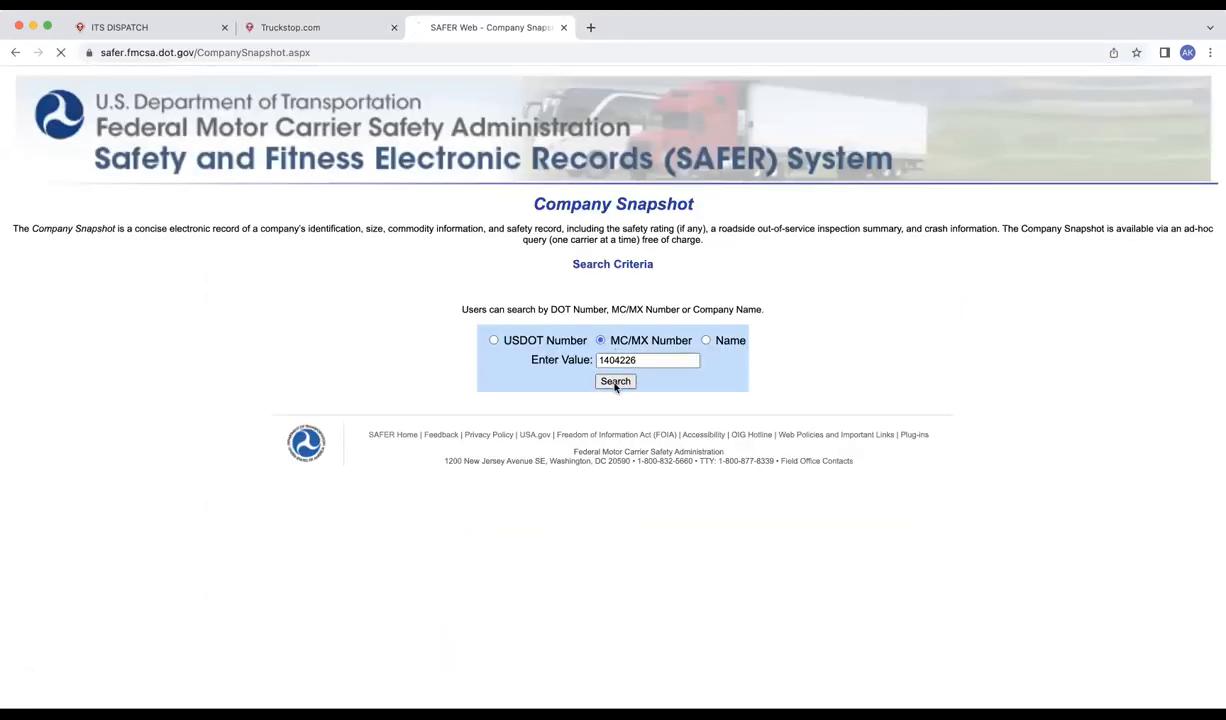
click(292, 27)
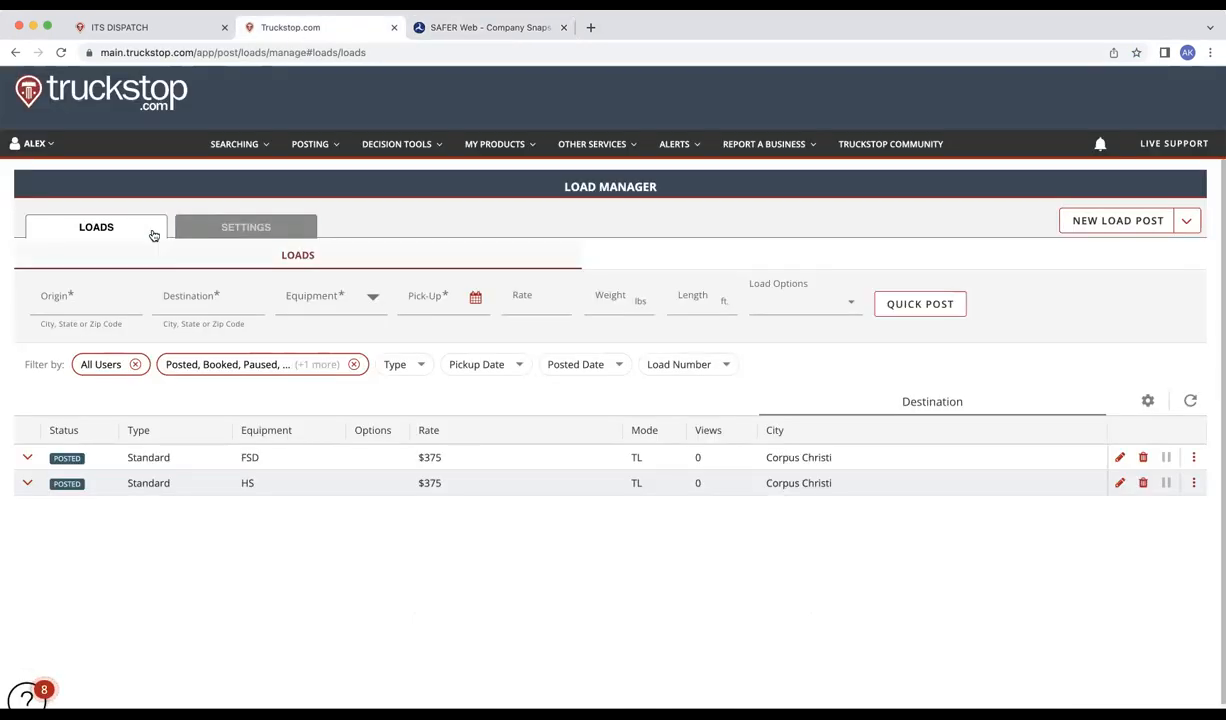
Step: Enter the carrier name 'bartrans' on the ITS Dispatch load, fixing the typo
click(111, 25)
click(388, 320)
text(bartans)
key(BackSpace)
key(BackSpace)
text(rans)
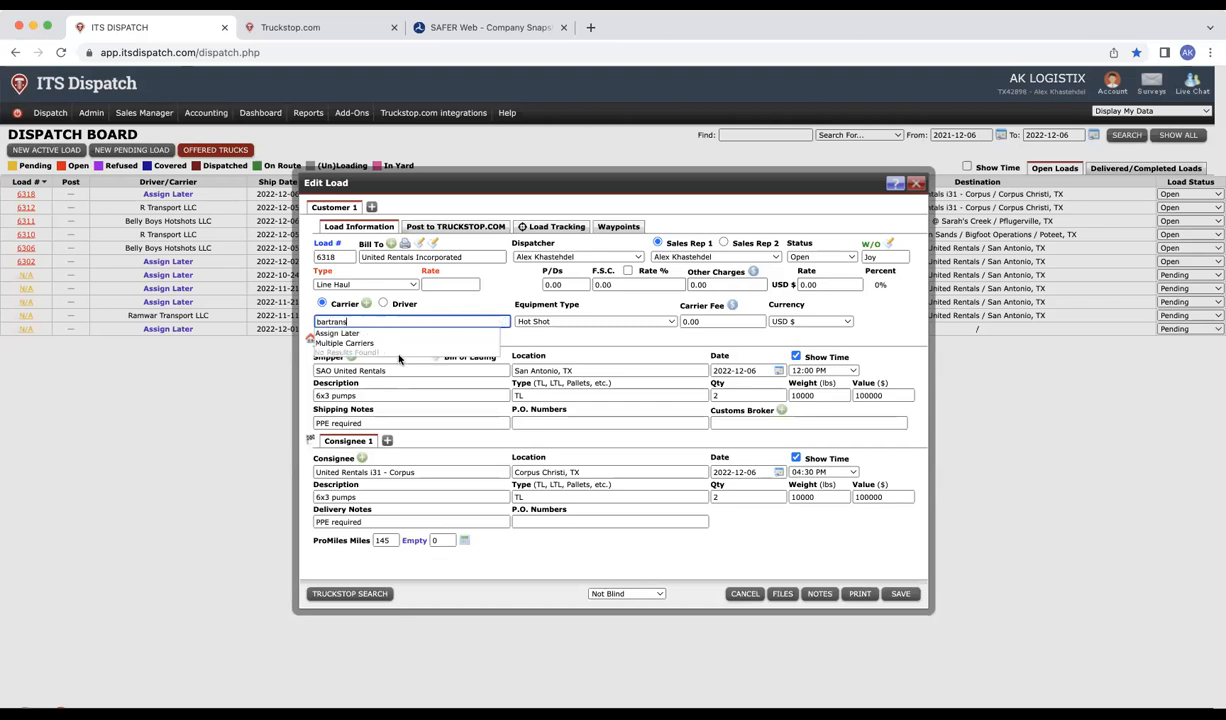
Step: Recheck the BARTRANS TRUCKS LLC SAFER snapshot, then open Gmail in a new tab
click(446, 31)
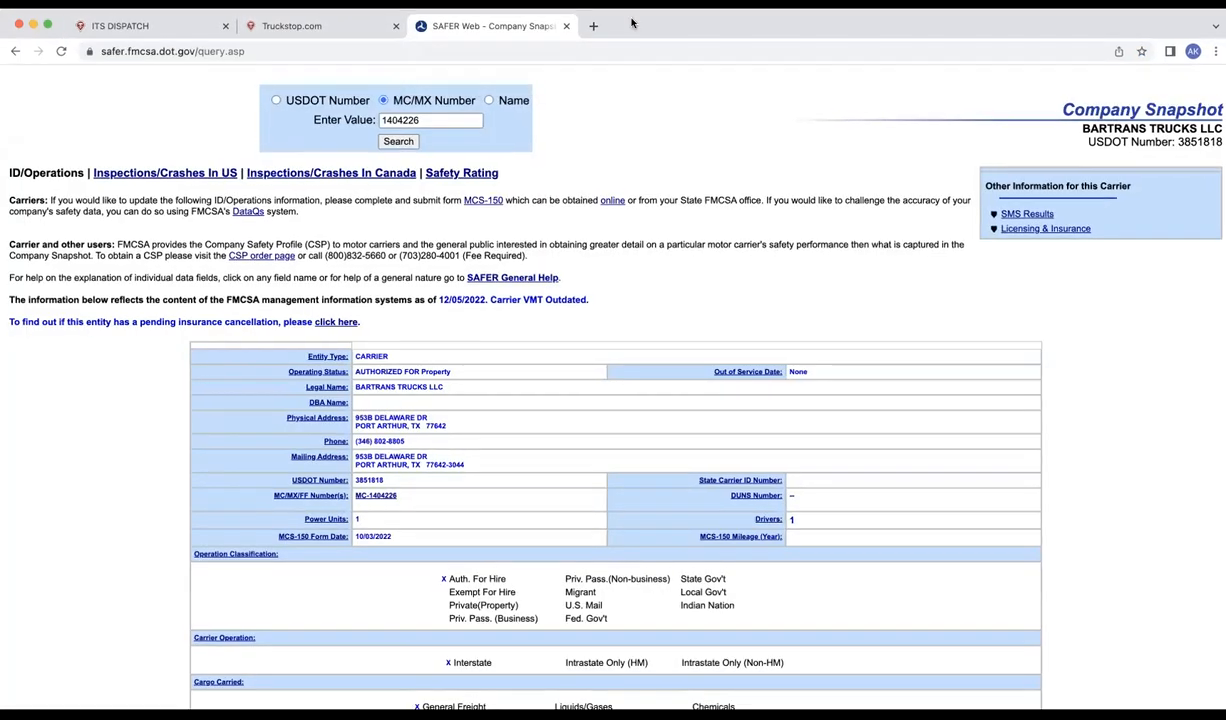
click(592, 27)
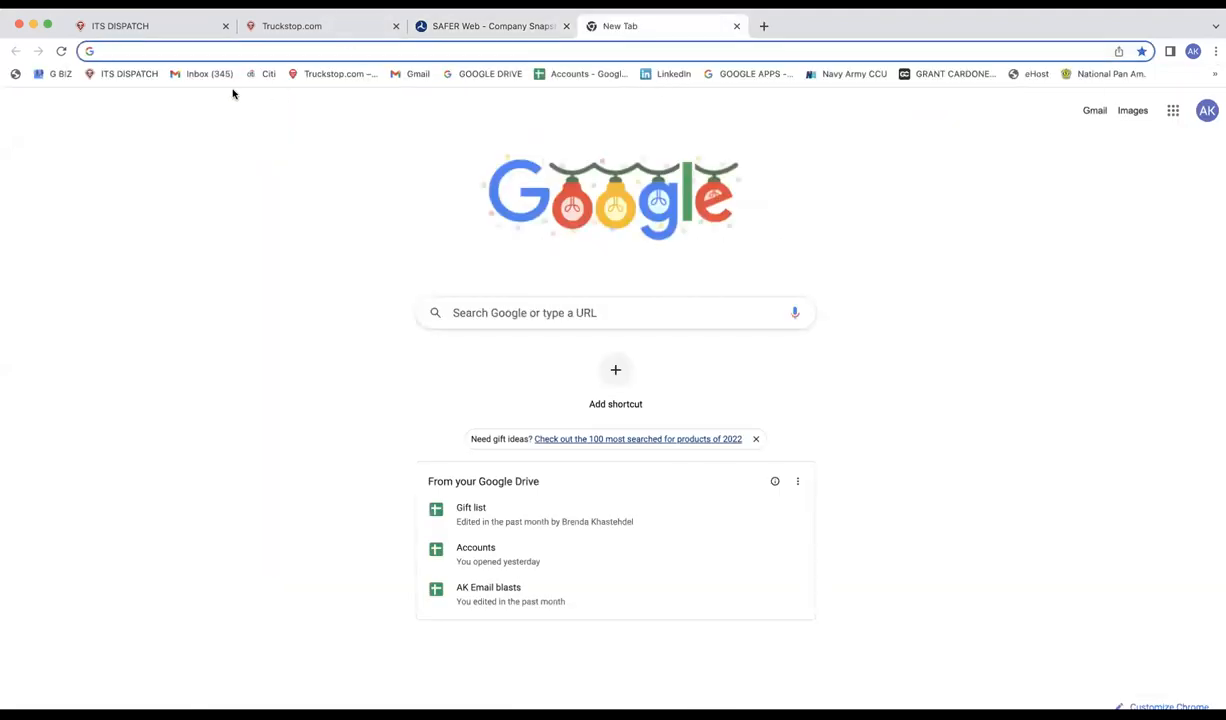
click(1088, 111)
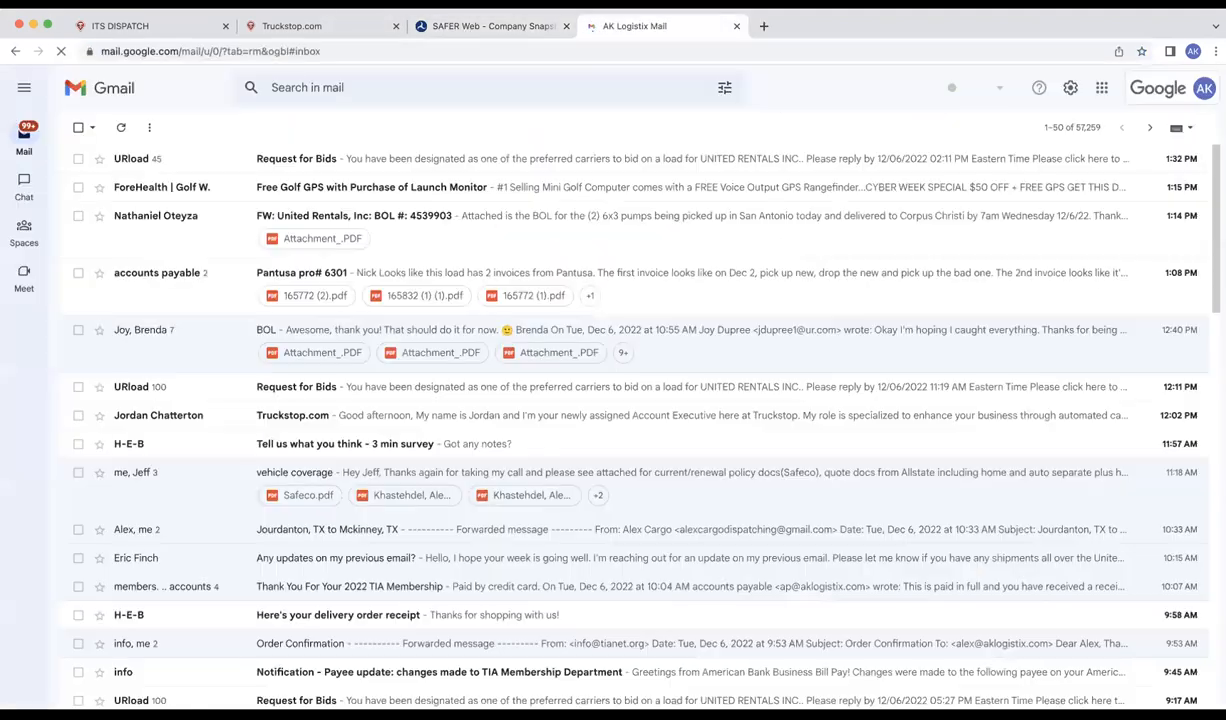
Step: Switch to the AK Logistix dispatch mailbox and start a new email with an attachment
click(1204, 88)
click(1040, 366)
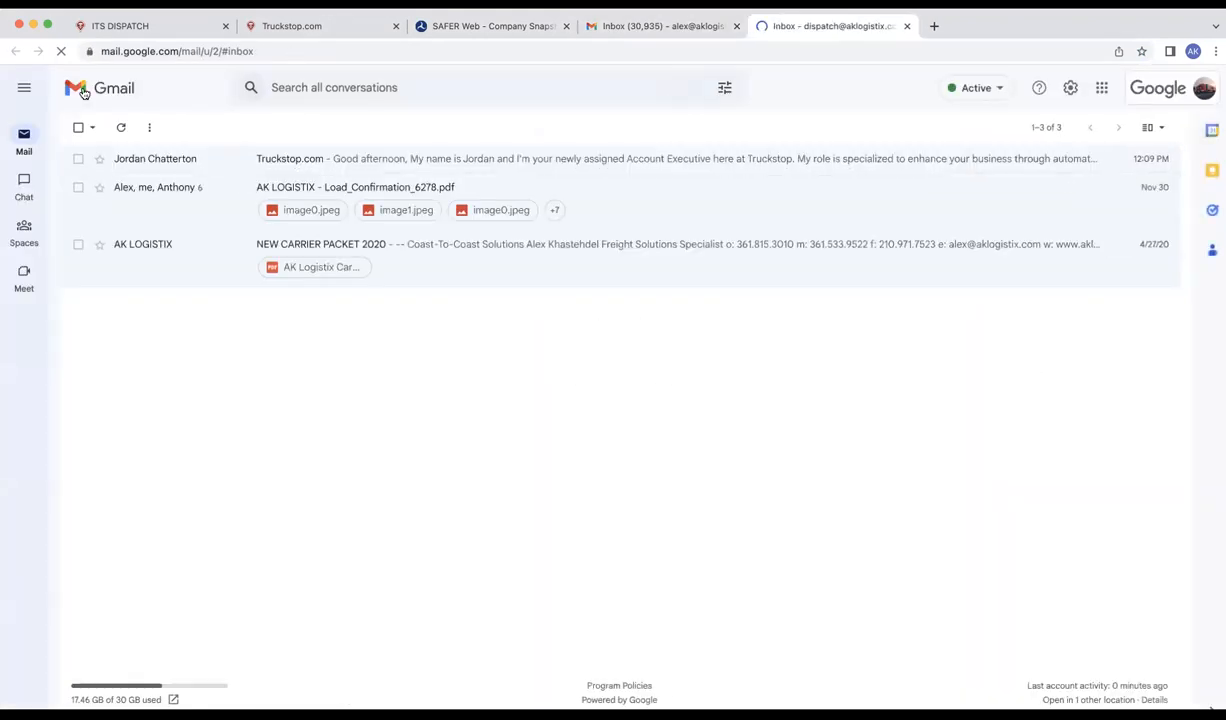
mouse_move(24, 140)
click(76, 135)
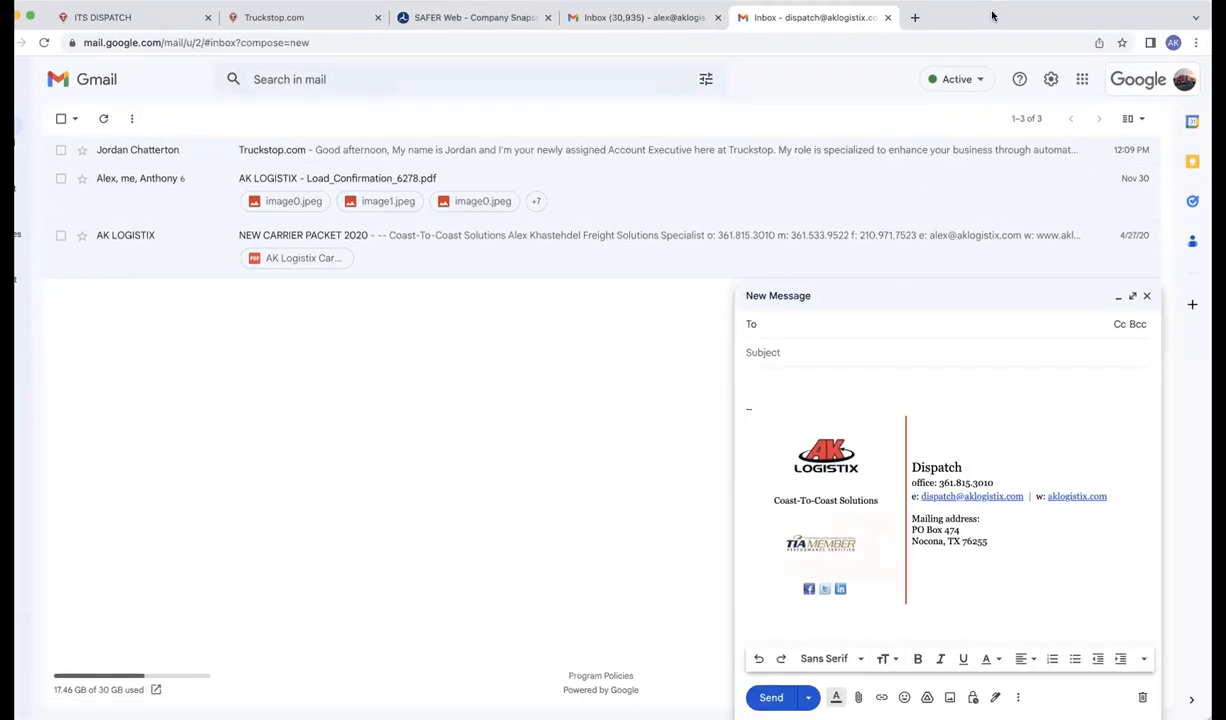
click(880, 698)
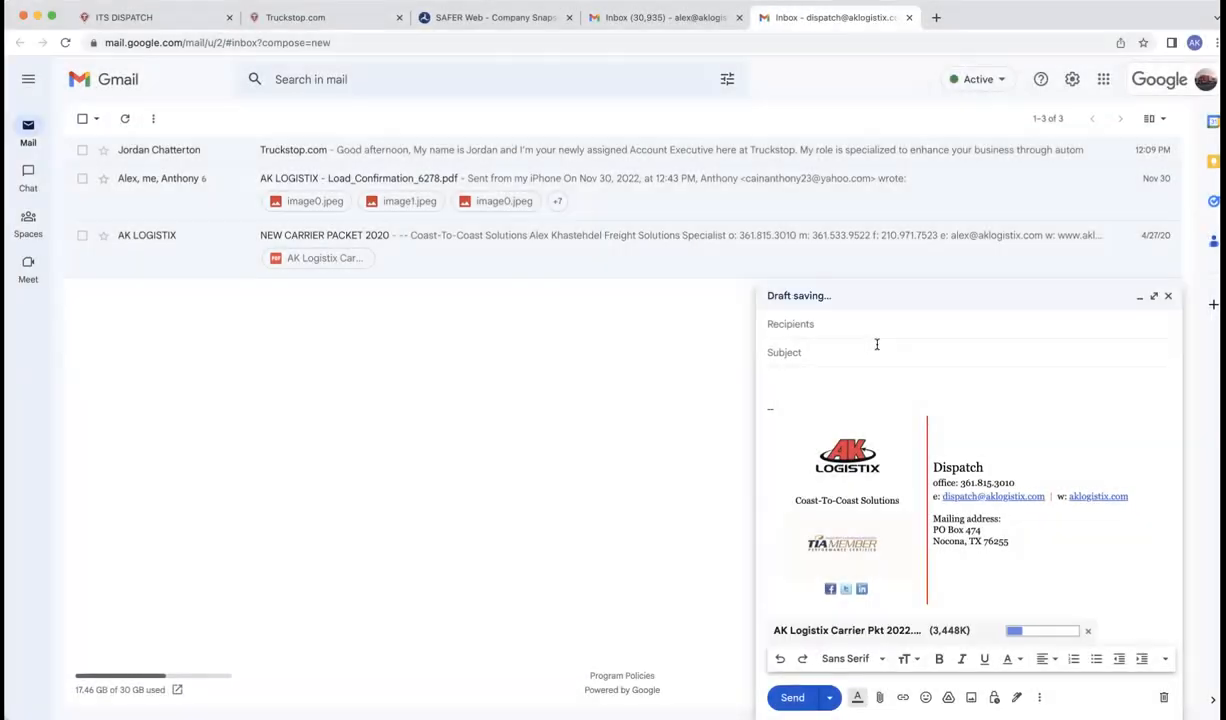
Step: Send the carrier 'AK Logistix Carrier Pkt 2022.pdf' with subject 'carrier packet' and body 'attached'
click(876, 350)
text(carrier packet)
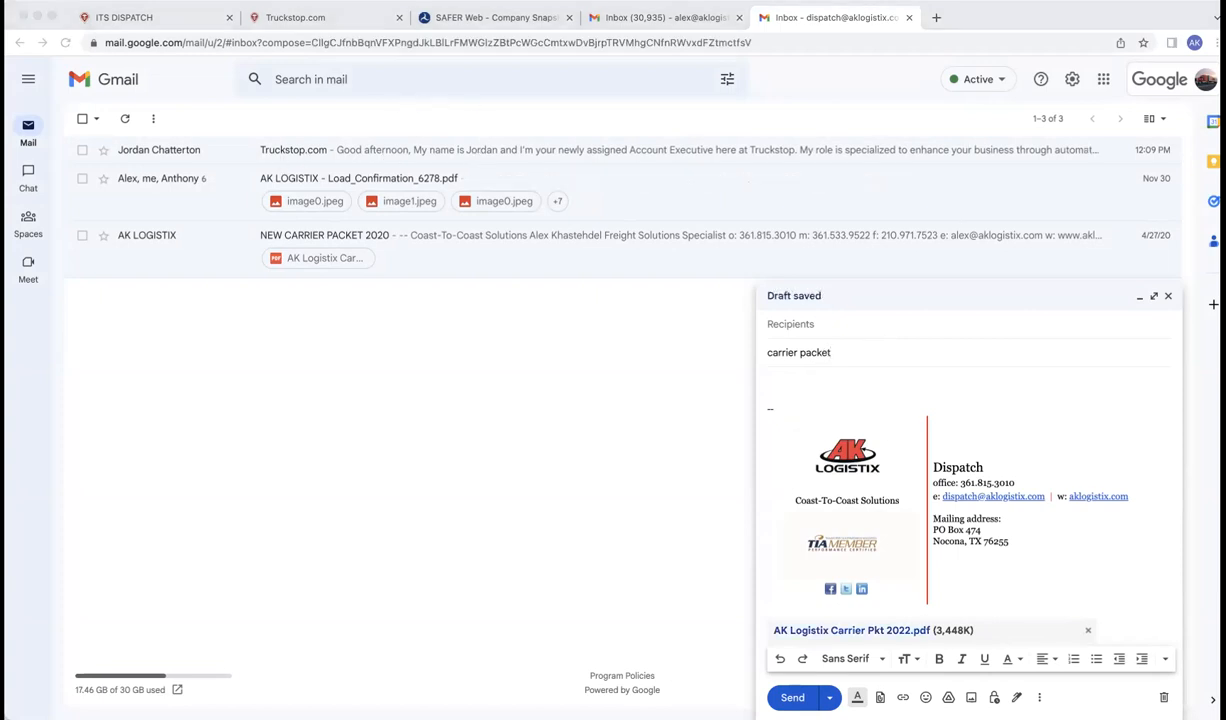
click(807, 325)
key(super+v)
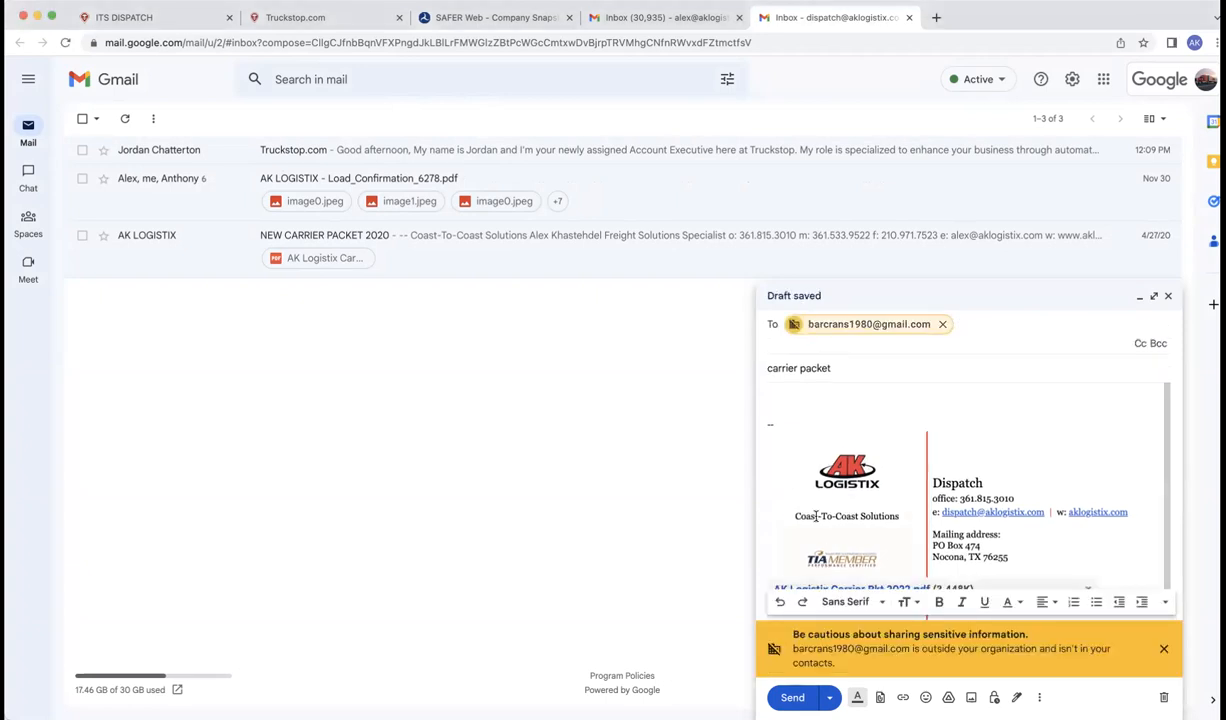
click(778, 412)
text(attached)
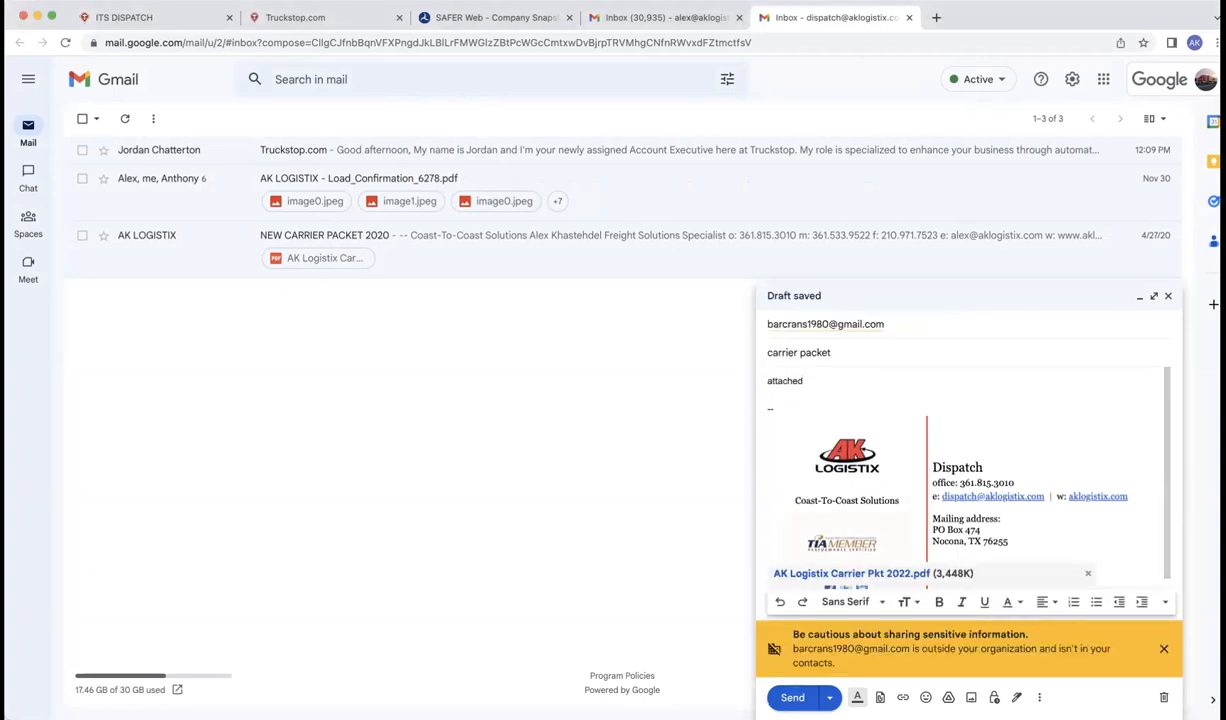
click(790, 697)
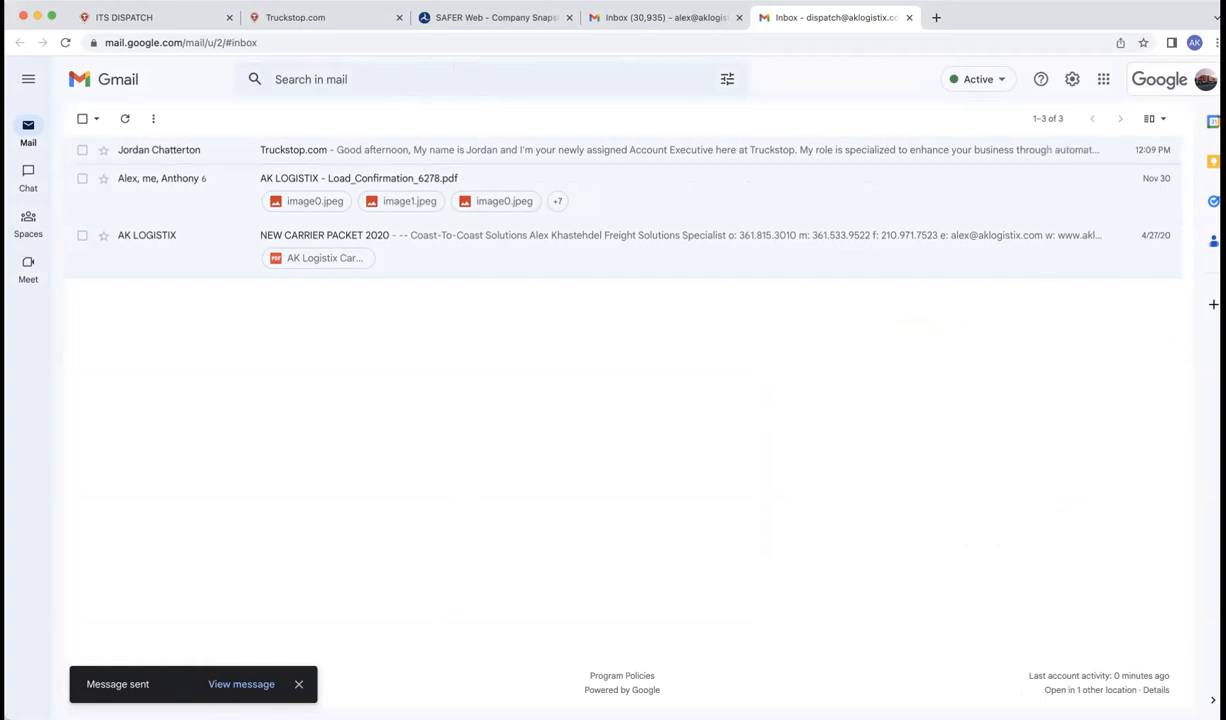
click(185, 17)
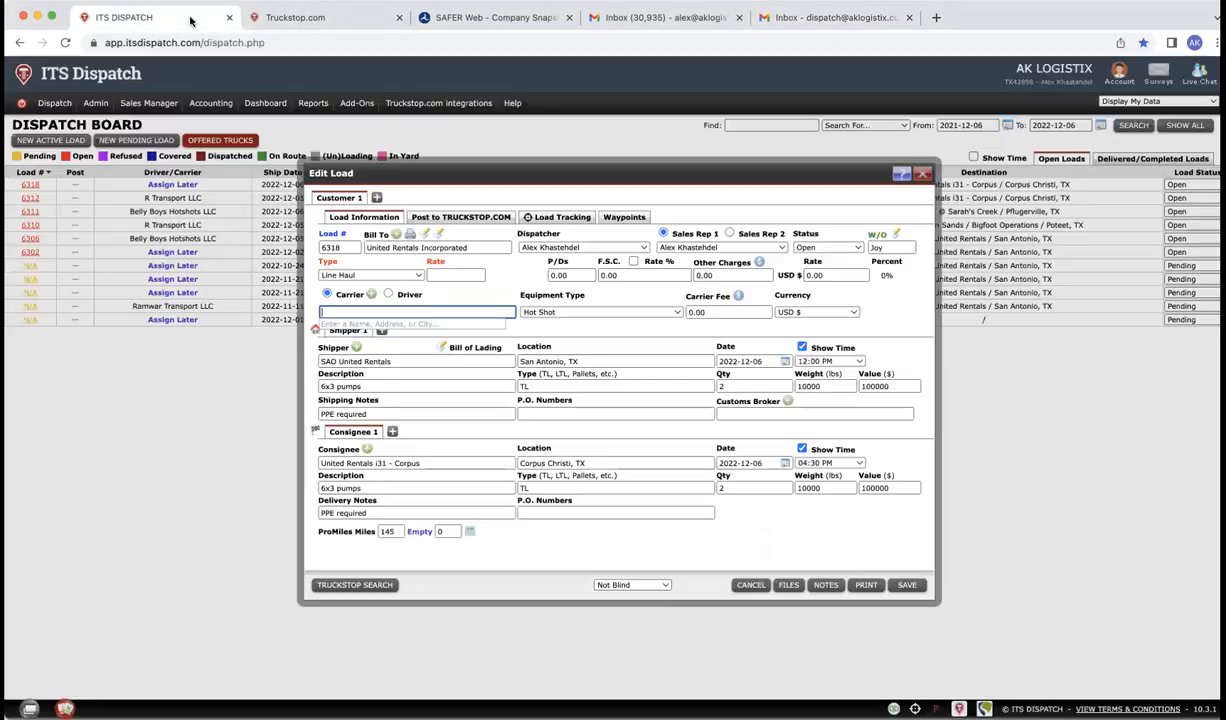
Step: Reload Truckstop.com, then open the bounced 'carrier packet' email in the dispatch mailbox
click(302, 17)
click(65, 42)
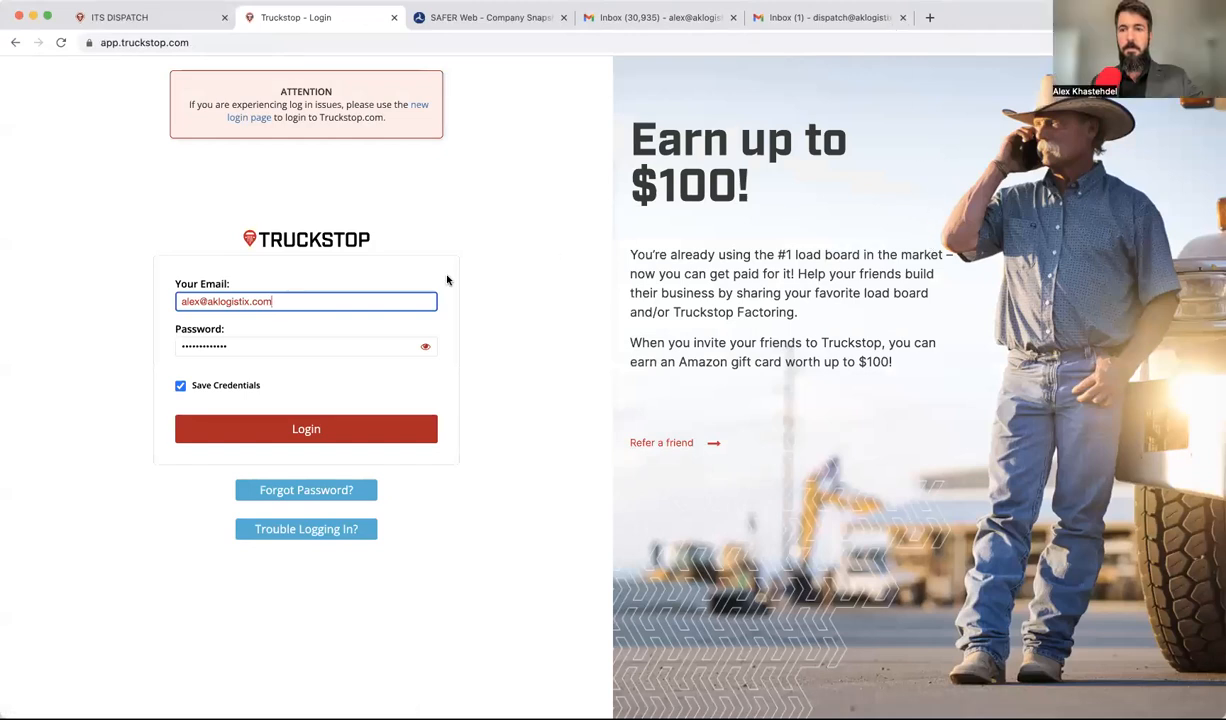
click(553, 260)
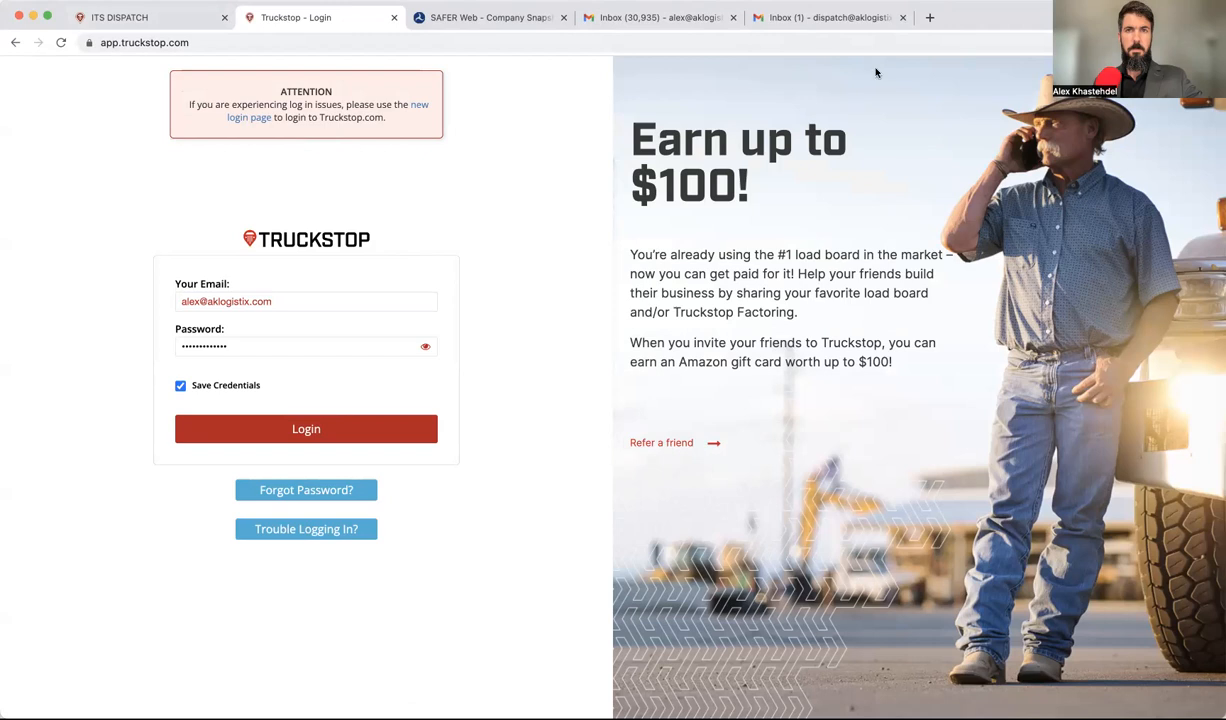
click(835, 20)
click(188, 168)
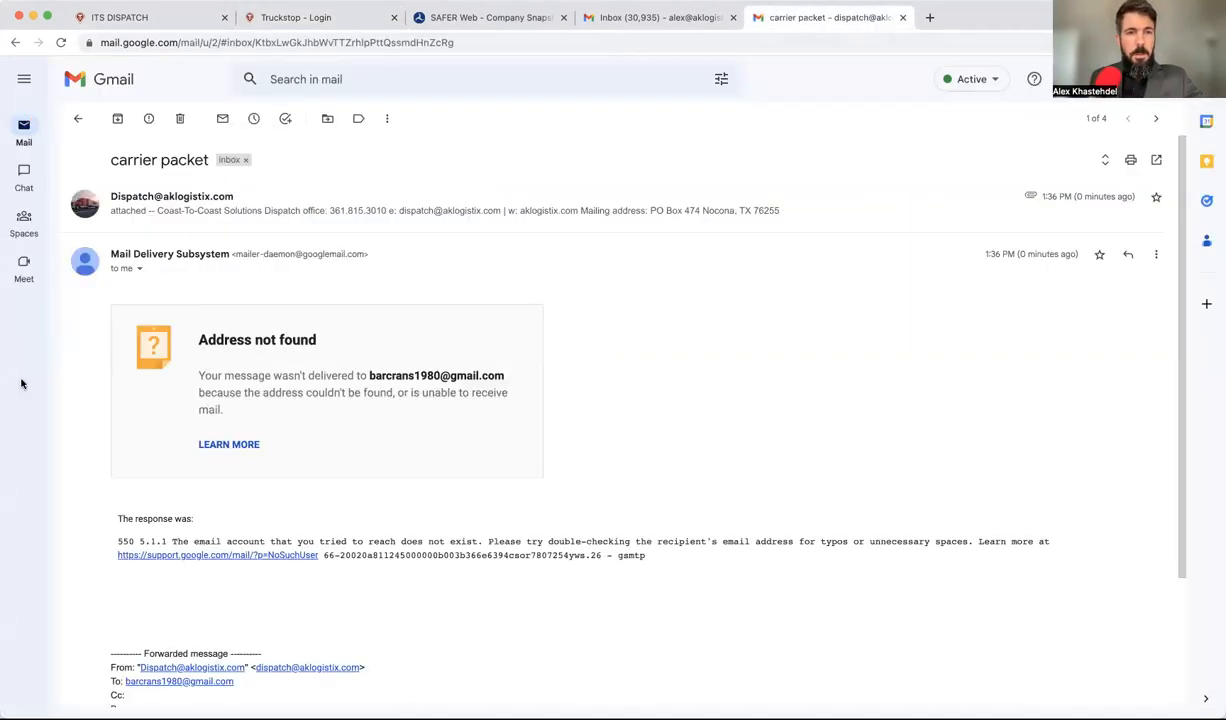
Step: Forward the original 'carrier packet' message from the Sent conversation
mouse_move(90, 208)
click(100, 236)
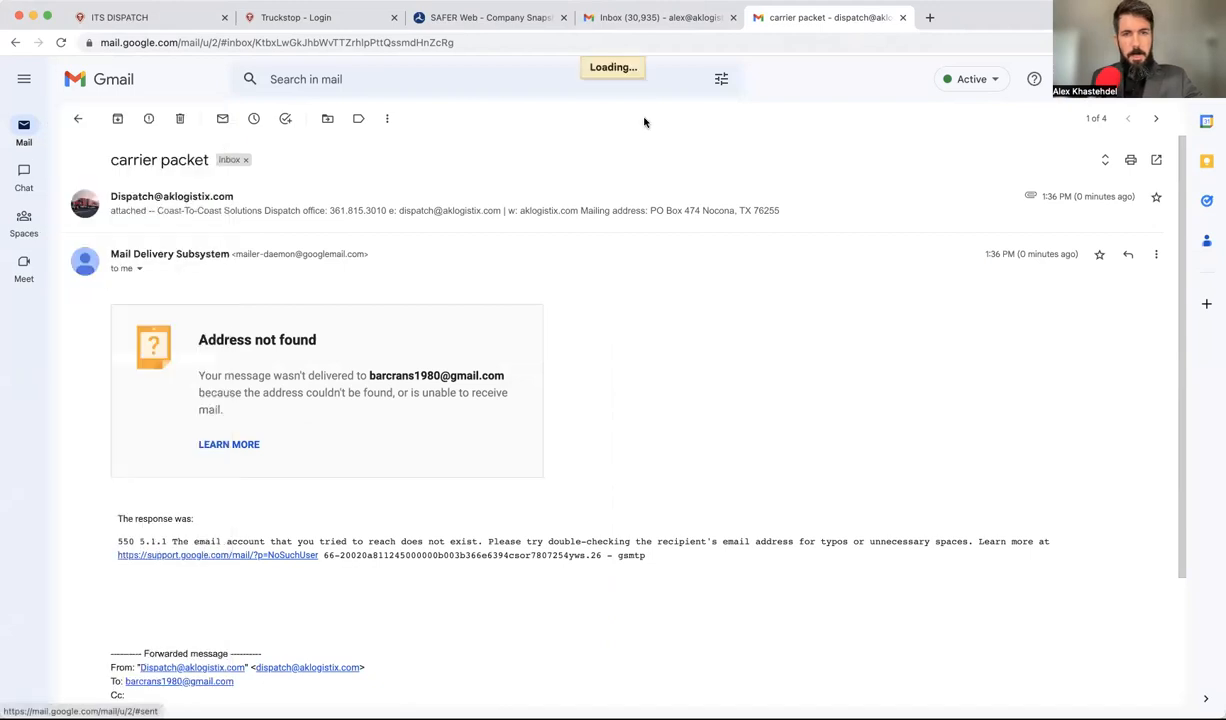
click(192, 189)
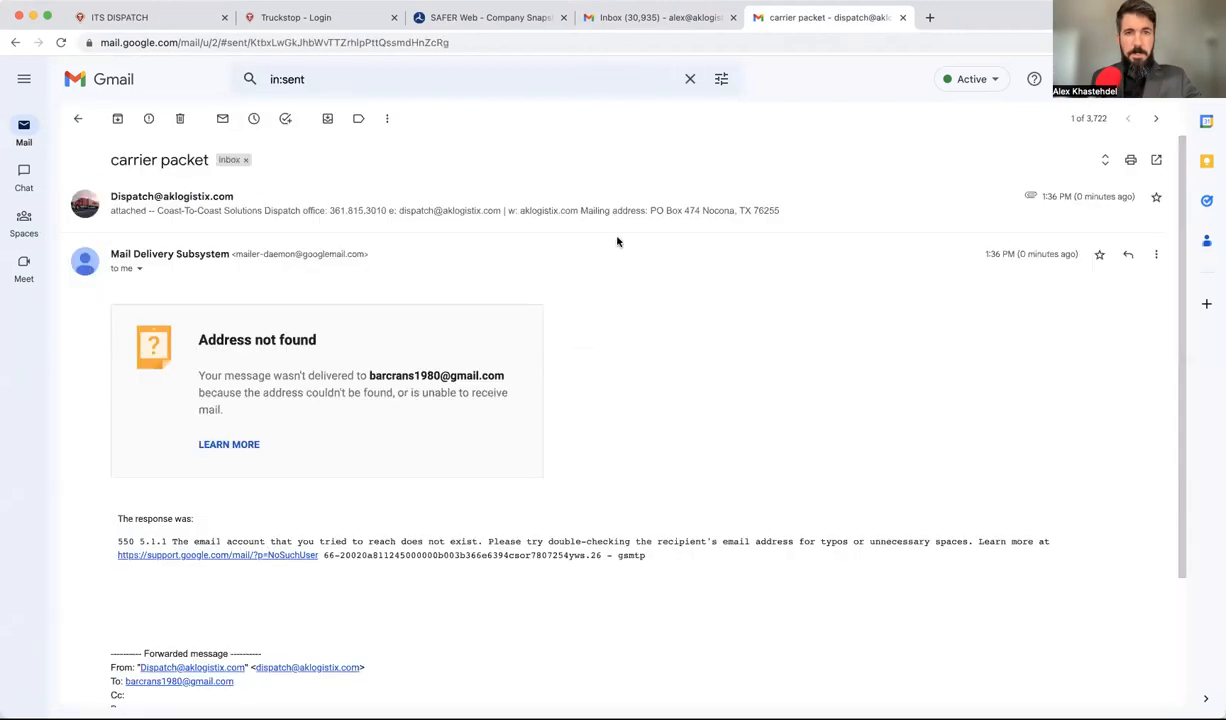
click(596, 215)
click(1155, 197)
click(1080, 240)
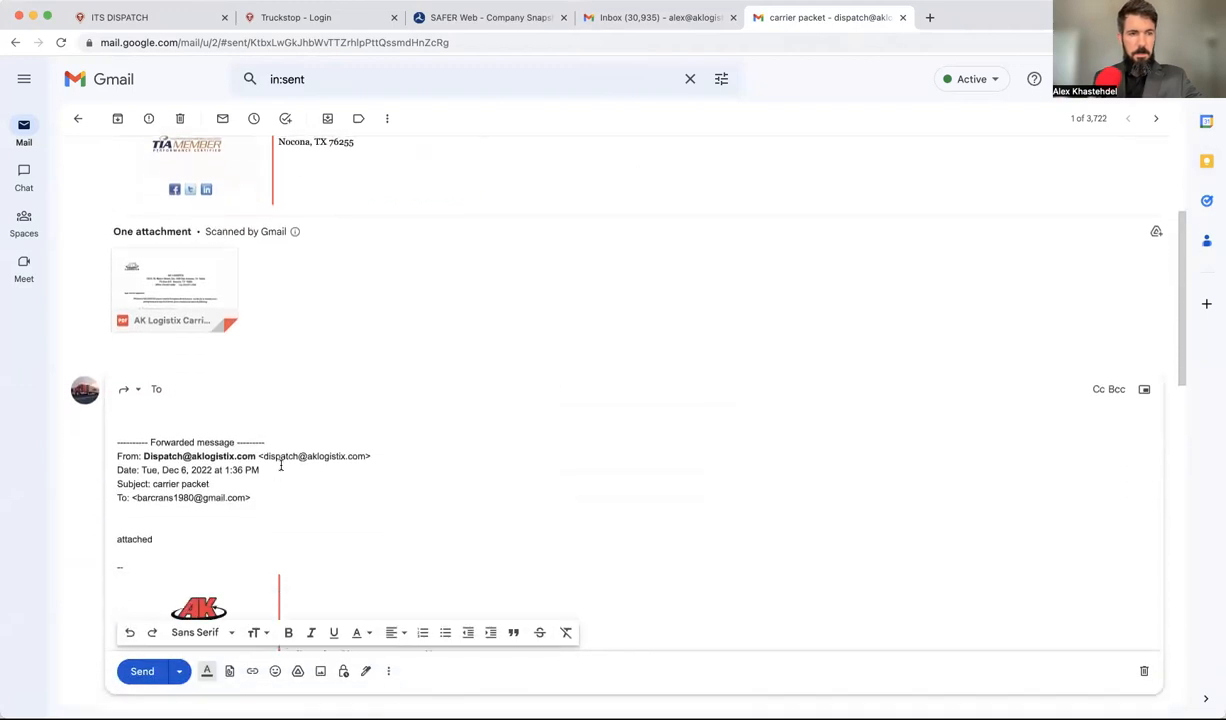
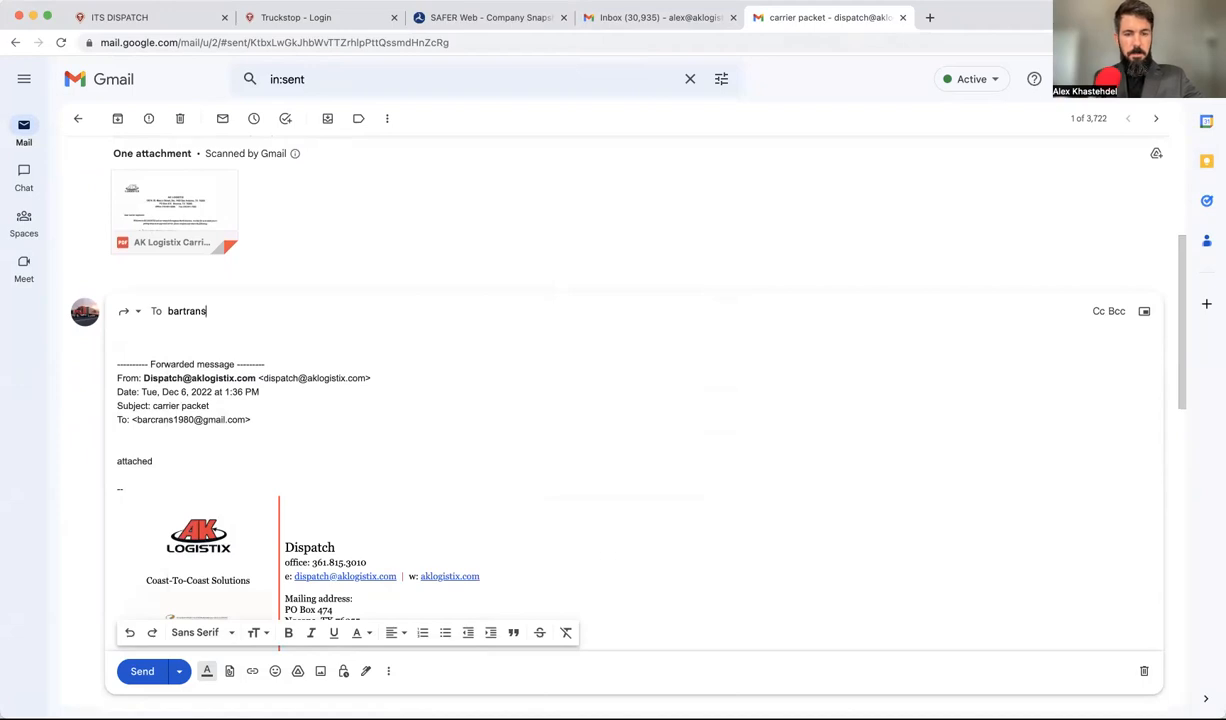
Step: Address the forward to the corrected carrier email, delete the forwarded header, and send it
click(211, 424)
drag(235, 419, 14, 240)
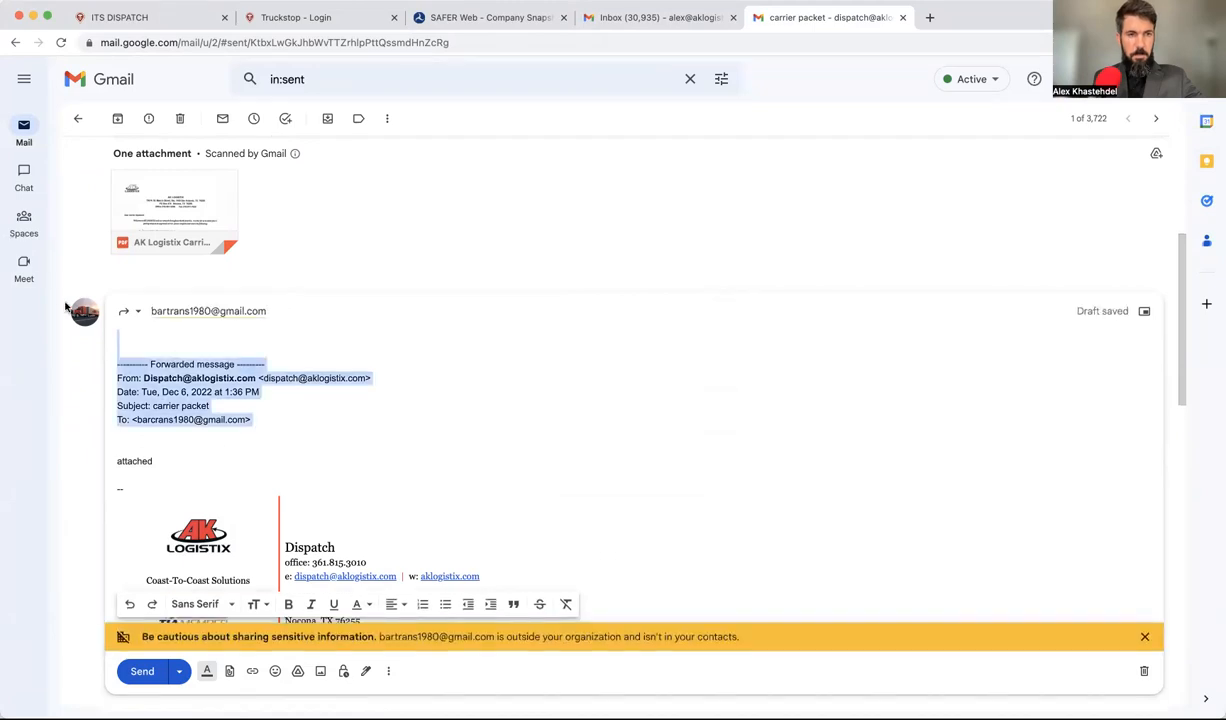
key(BackSpace)
click(115, 362)
key(BackSpace)
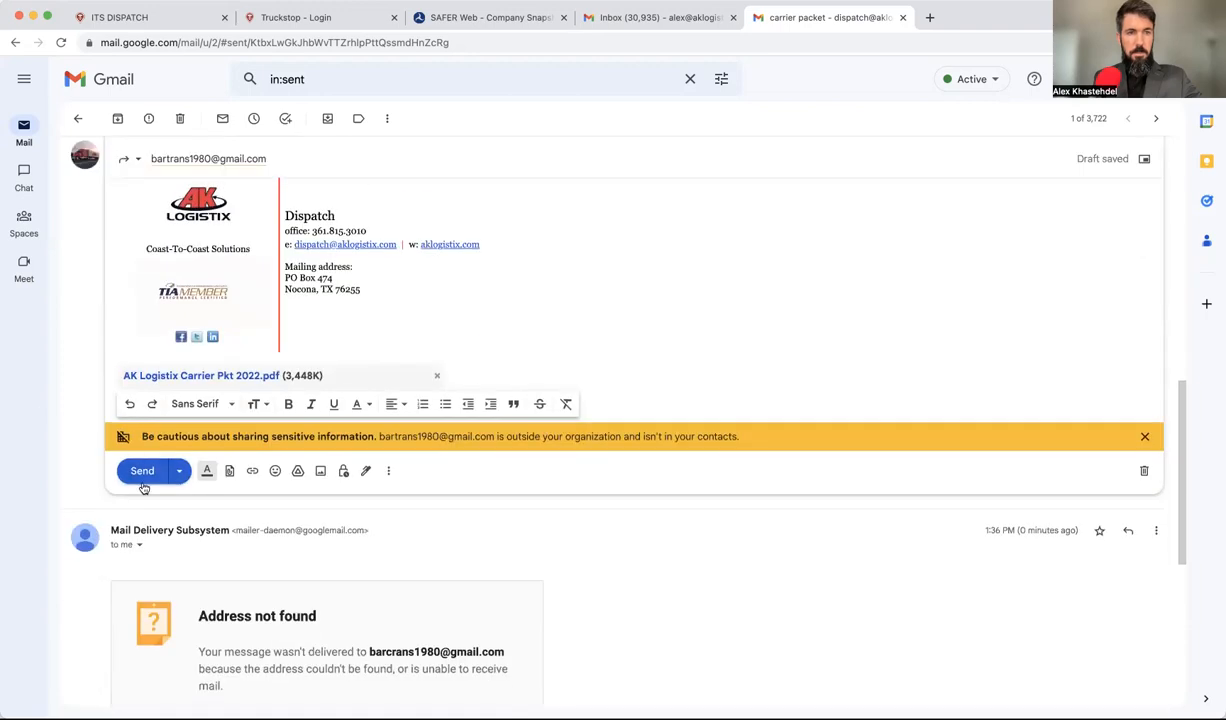
click(143, 470)
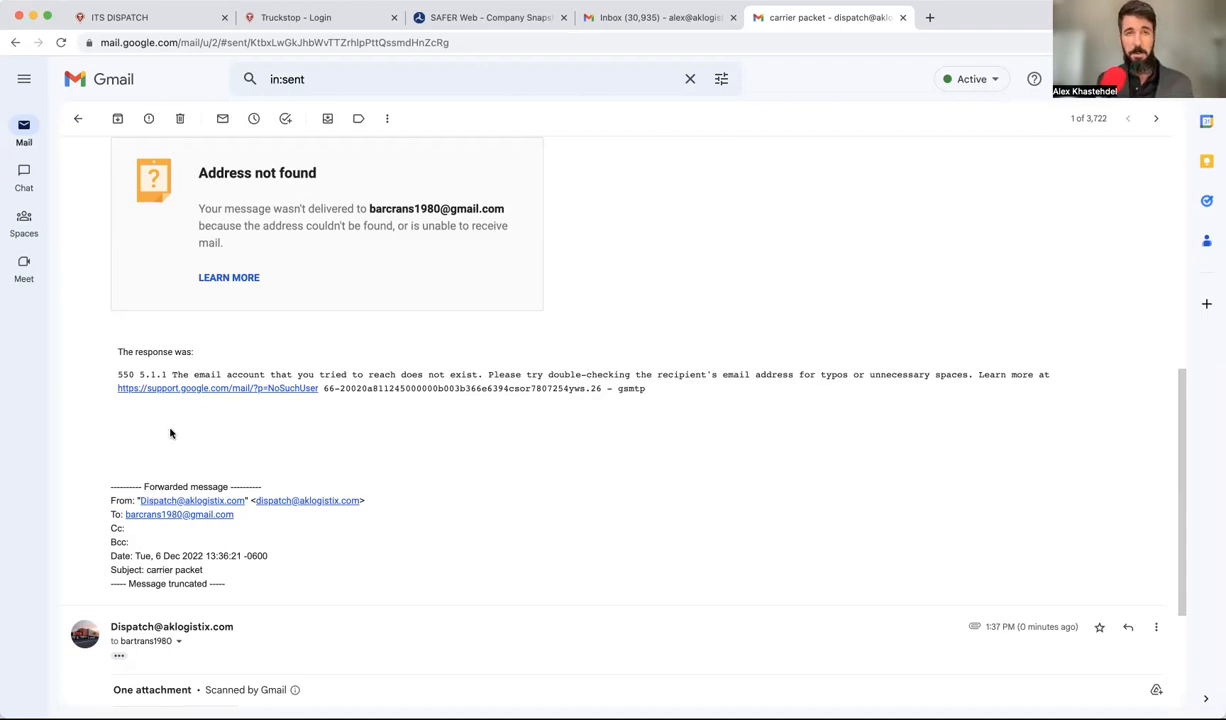
drag(658, 389, 328, 389)
click(377, 415)
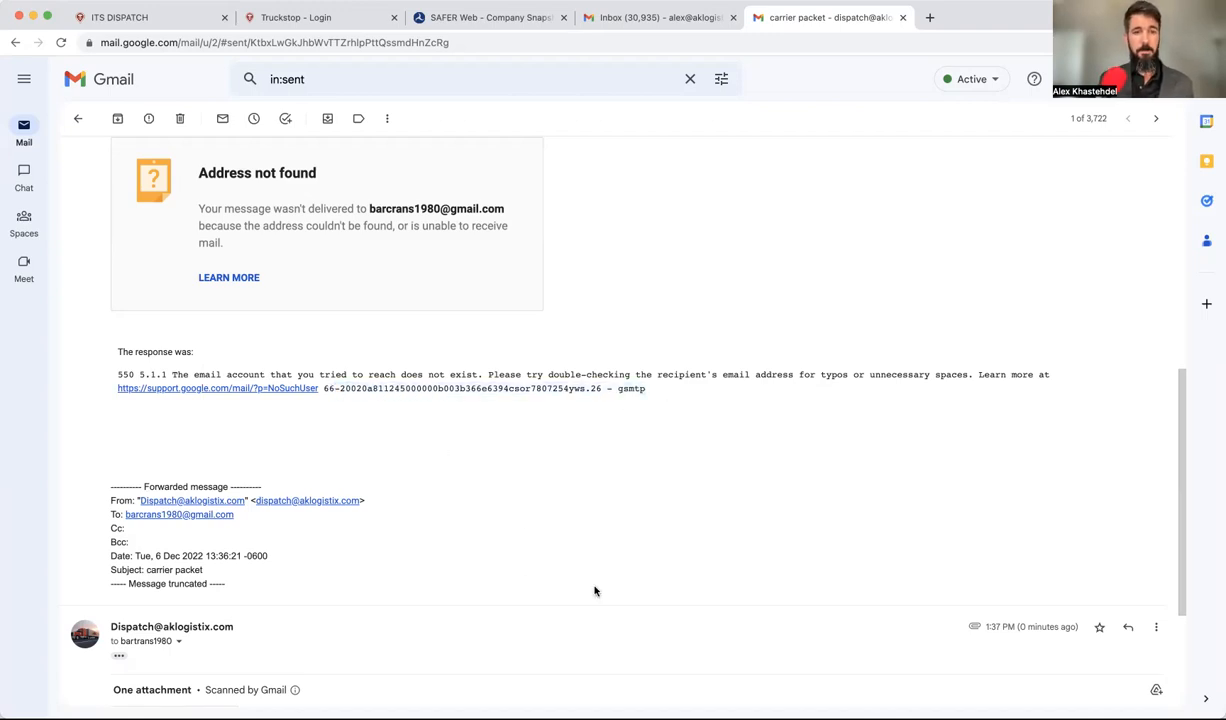
scroll(594, 583, up, 2)
scroll(594, 583, down, 2)
scroll(594, 585, up, 2)
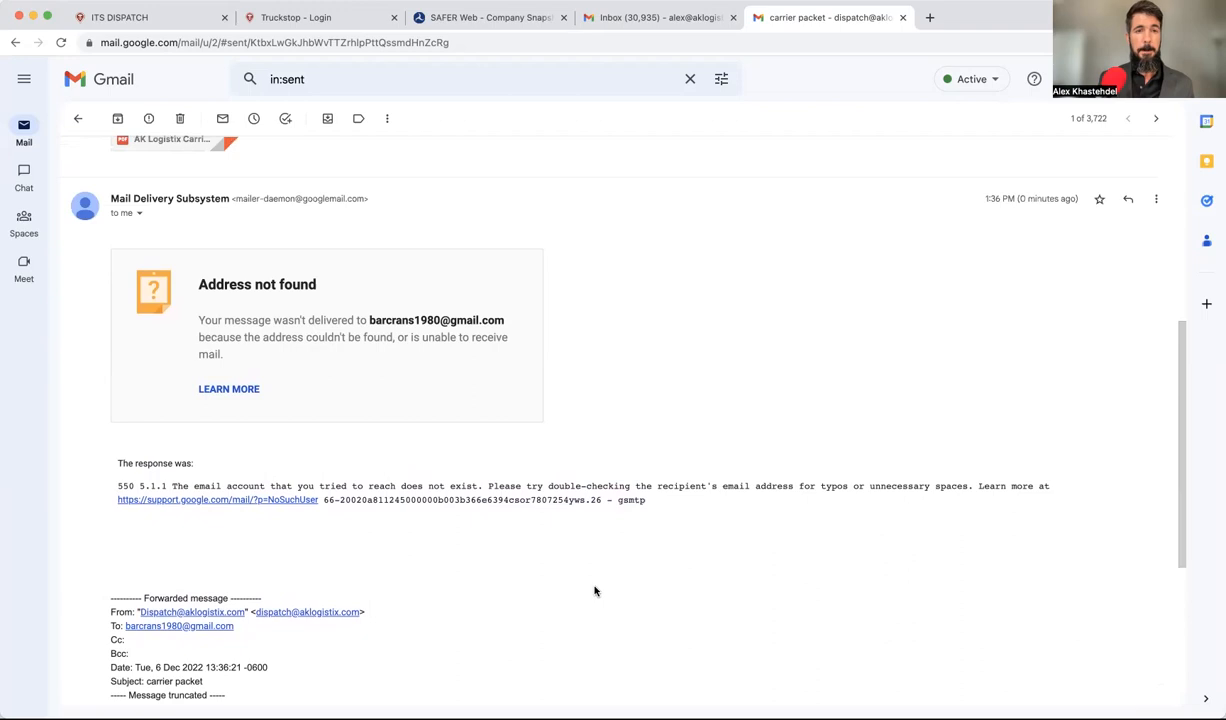
scroll(594, 591, up, 1)
scroll(594, 591, down, 1)
scroll(594, 591, up, 1)
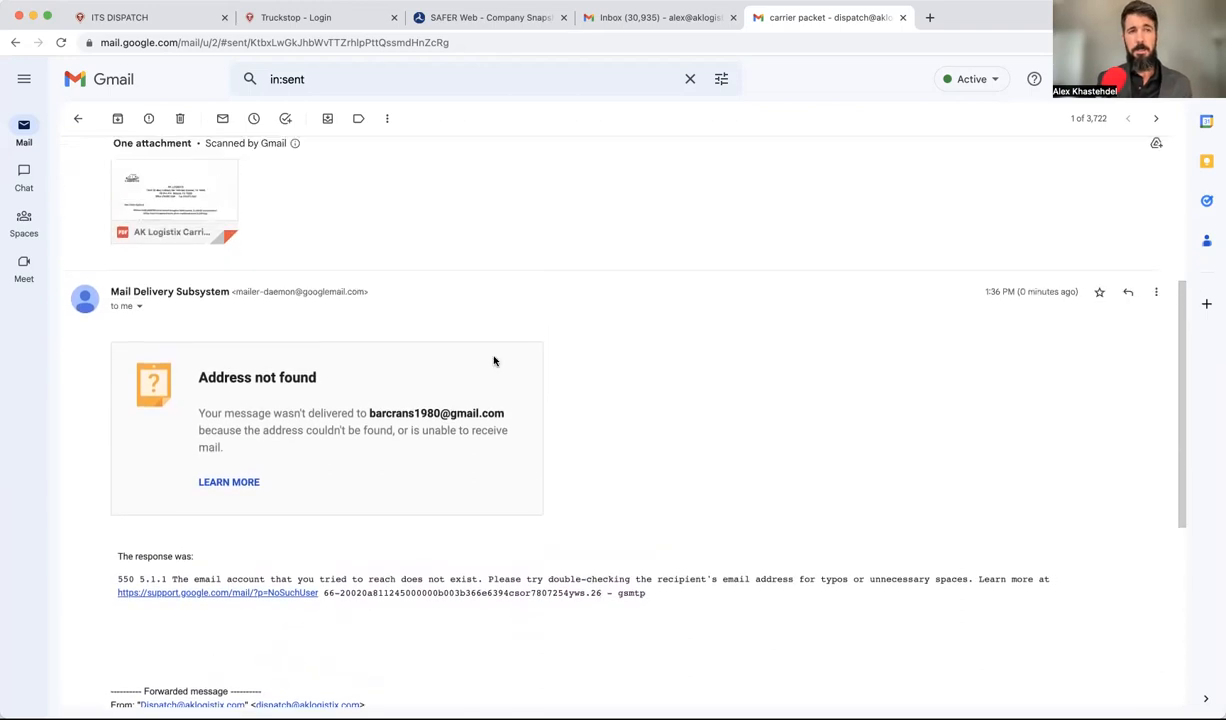
scroll(632, 397, up, 2)
scroll(632, 397, down, 5)
scroll(632, 397, up, 5)
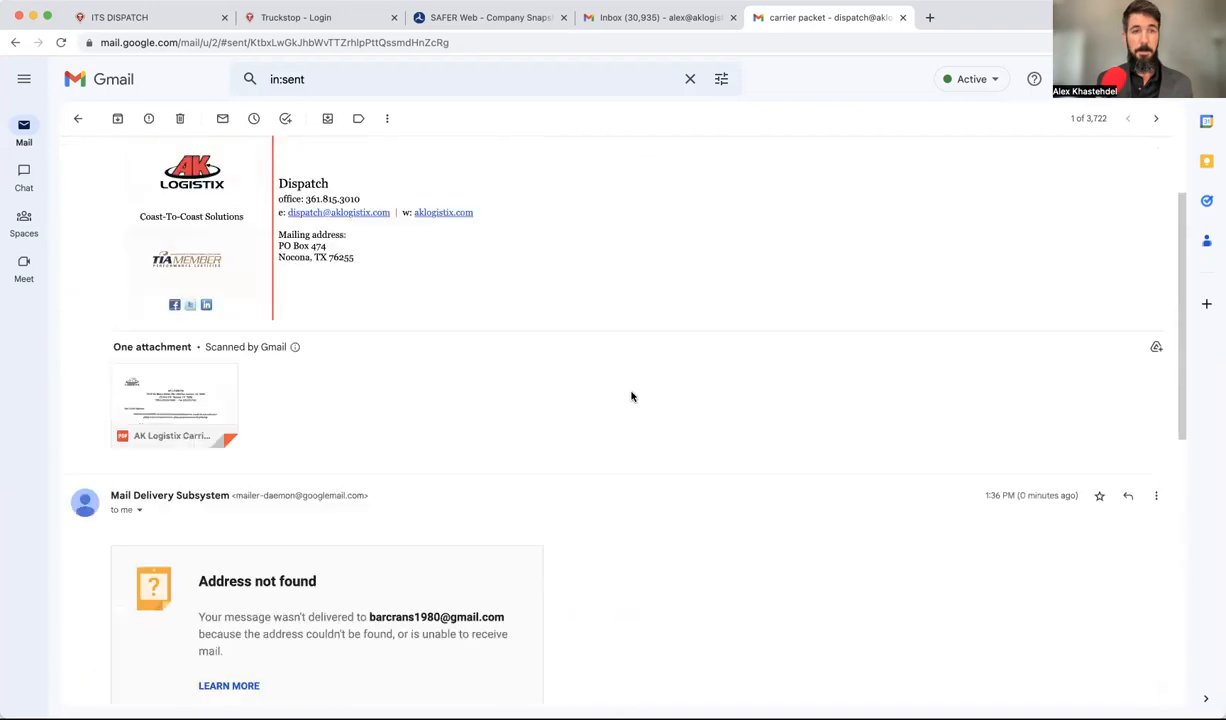
scroll(631, 397, down, 4)
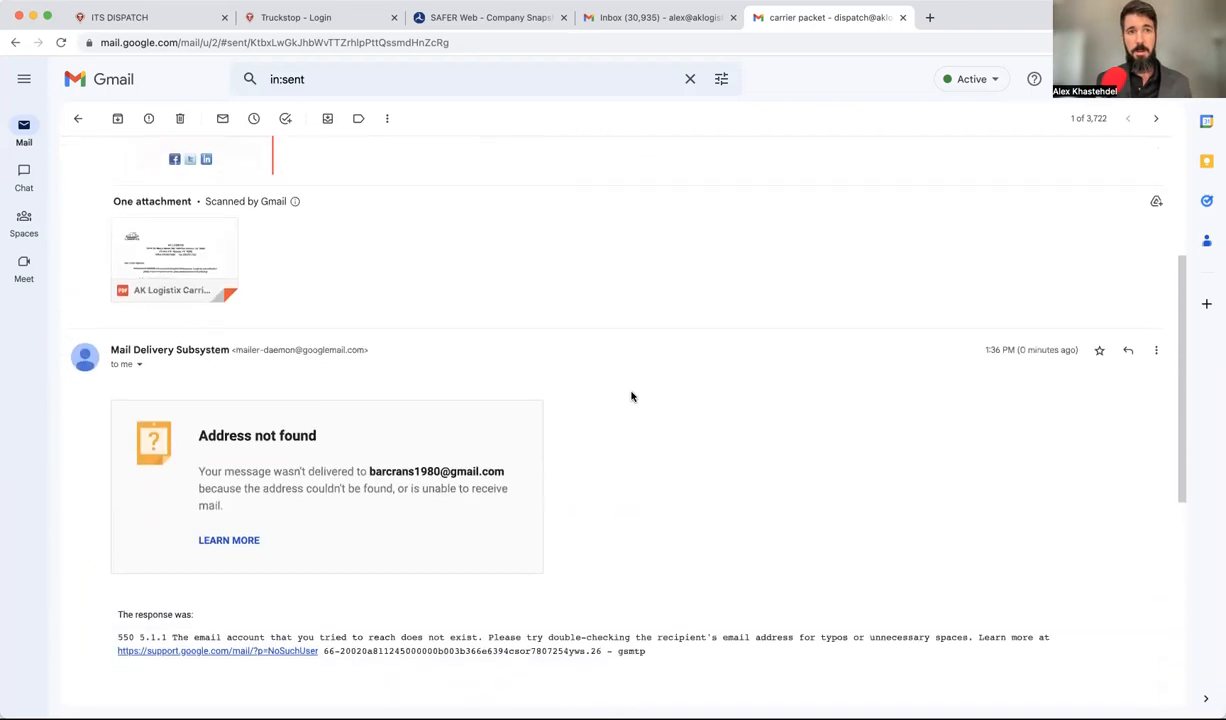
scroll(631, 397, up, 4)
scroll(631, 397, up, 3)
scroll(631, 397, down, 3)
scroll(631, 397, down, 10)
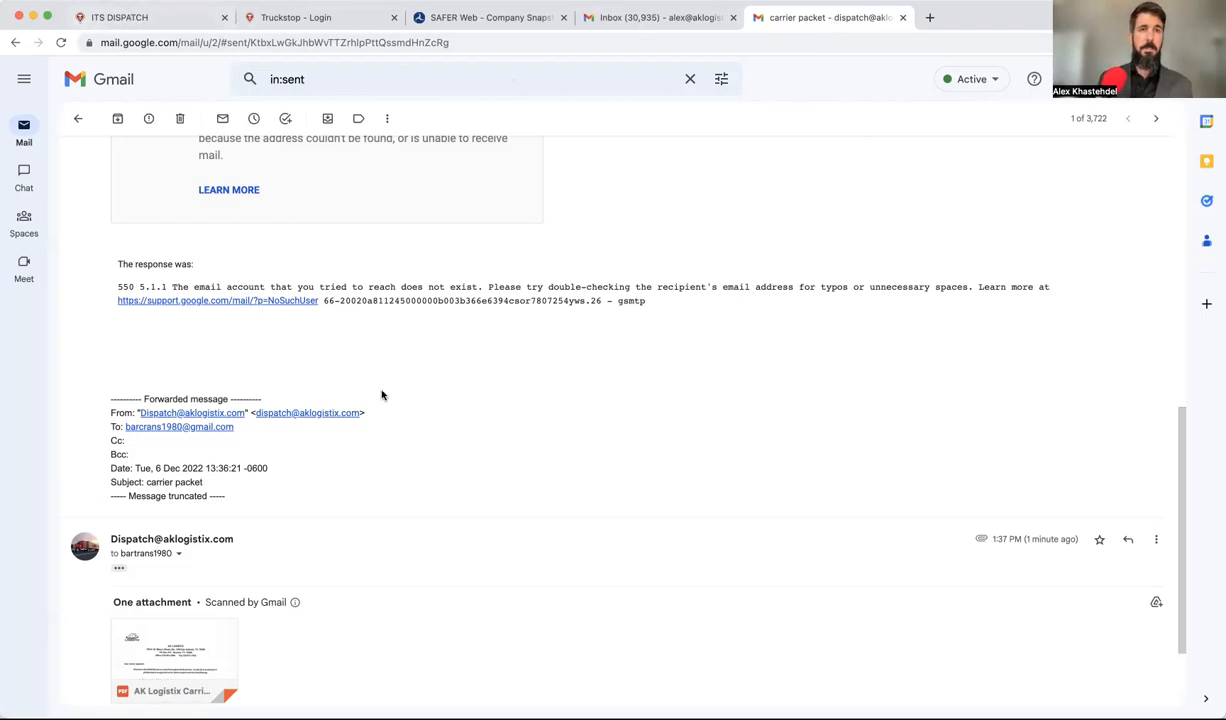
Step: Return to ITS Dispatch's Edit Load form for load 6318
click(165, 18)
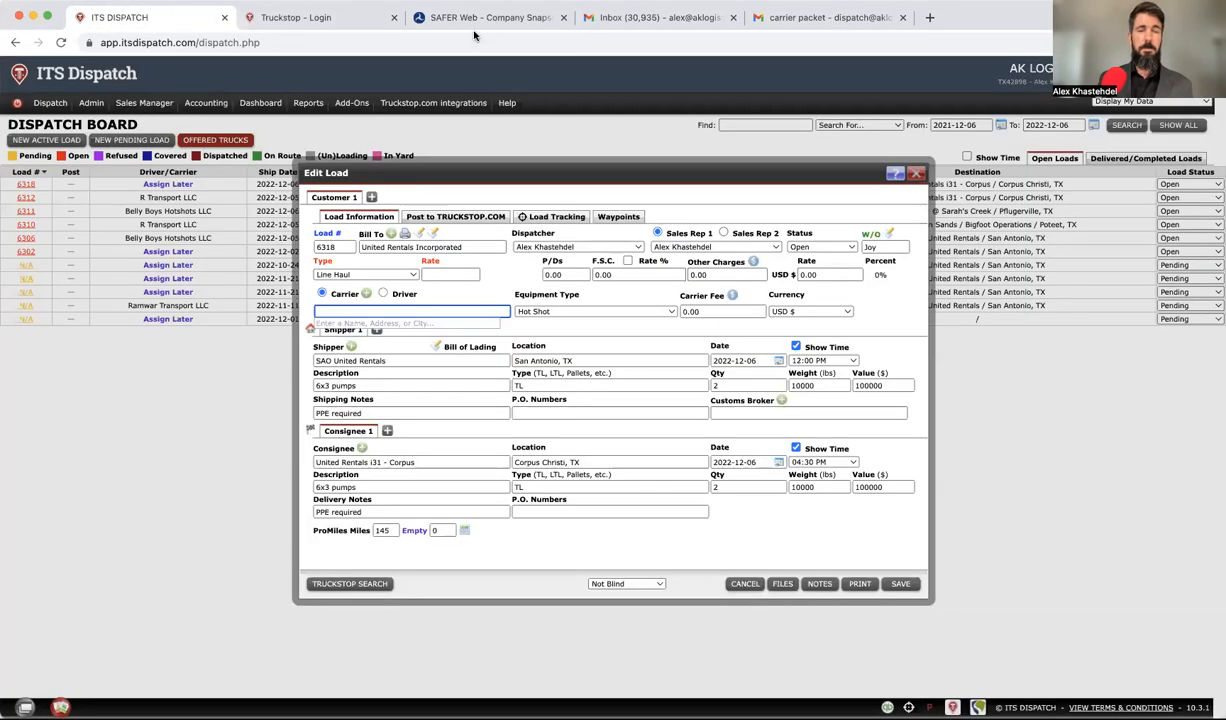